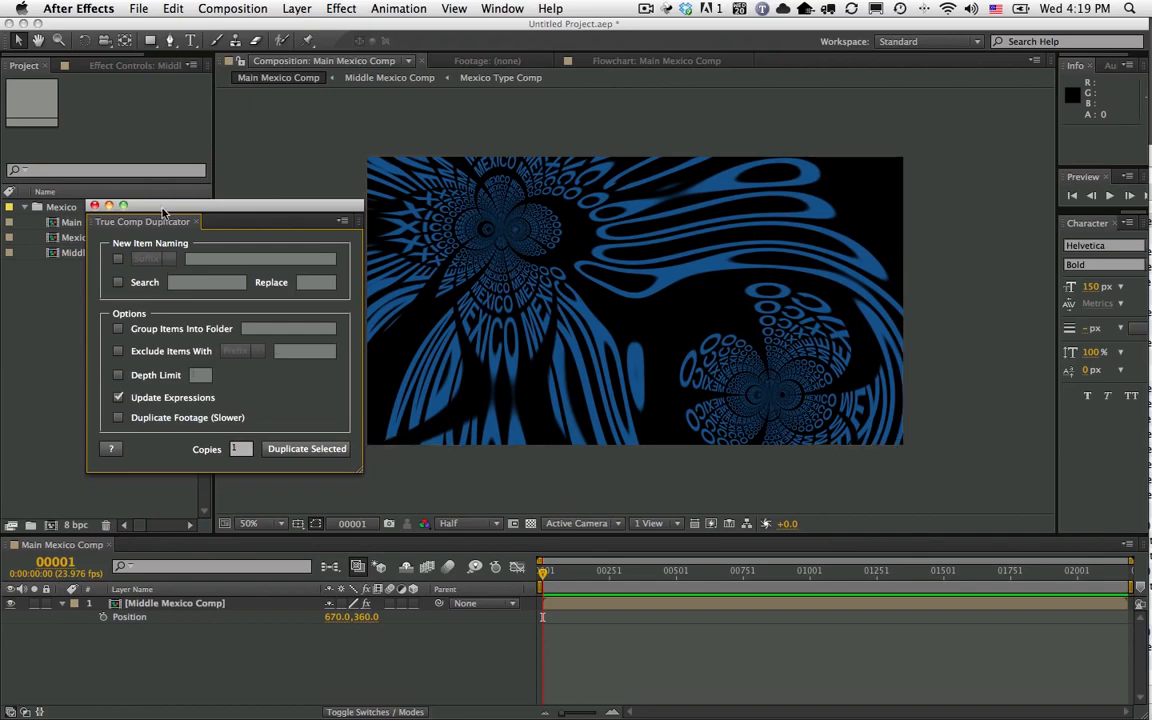
# Inspect the nesting from Main Mexico Comp through Middle Mexico Comp to the text layer in Mexico Type Comp, and return to the main comp
pyautogui.moveTo(163, 213); pyautogui.dragTo(947, 171)
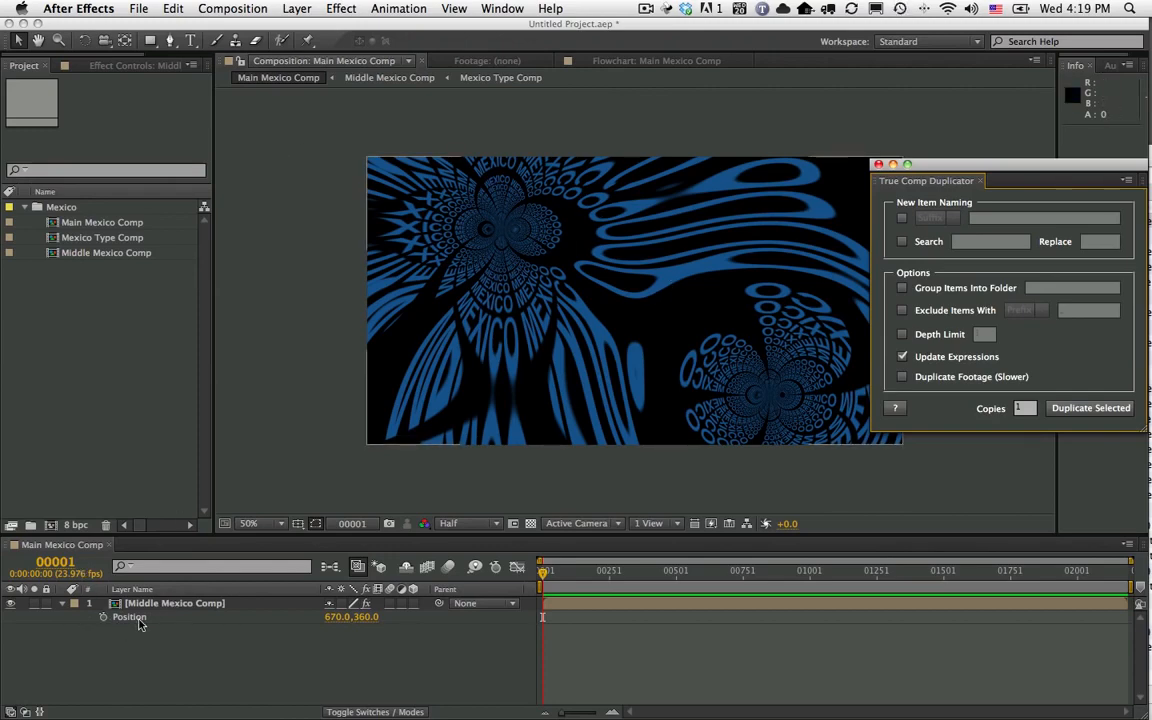
pyautogui.doubleClick(160, 604)
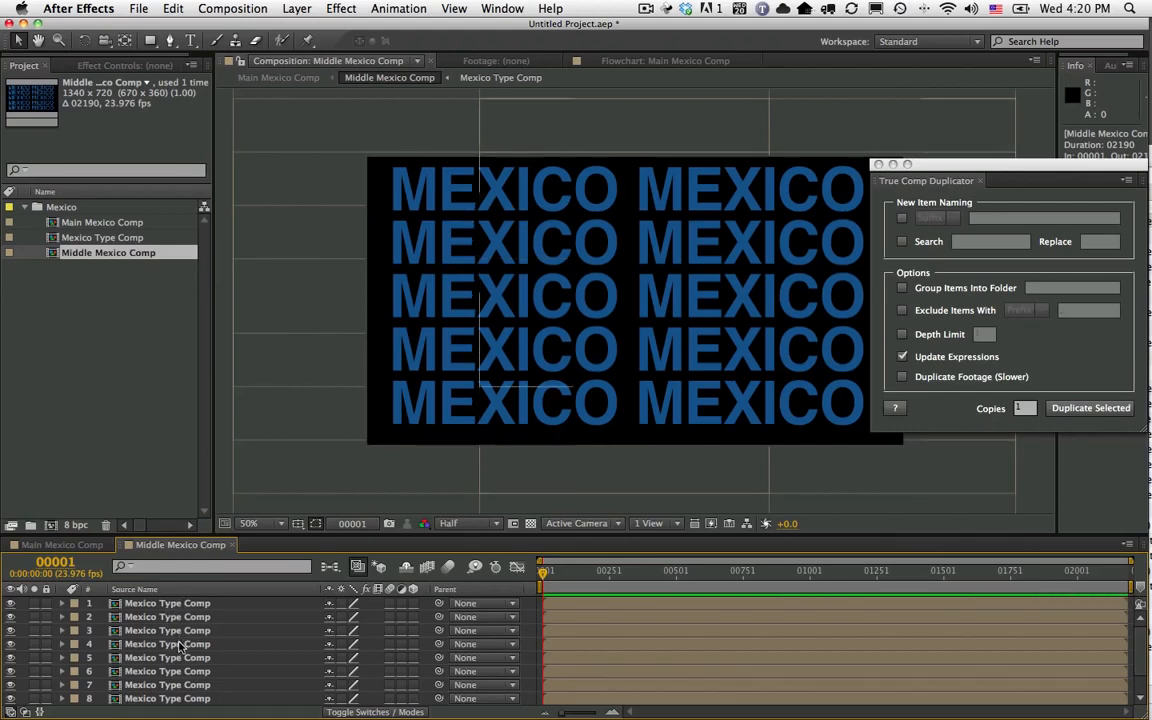
pyautogui.doubleClick(190, 603)
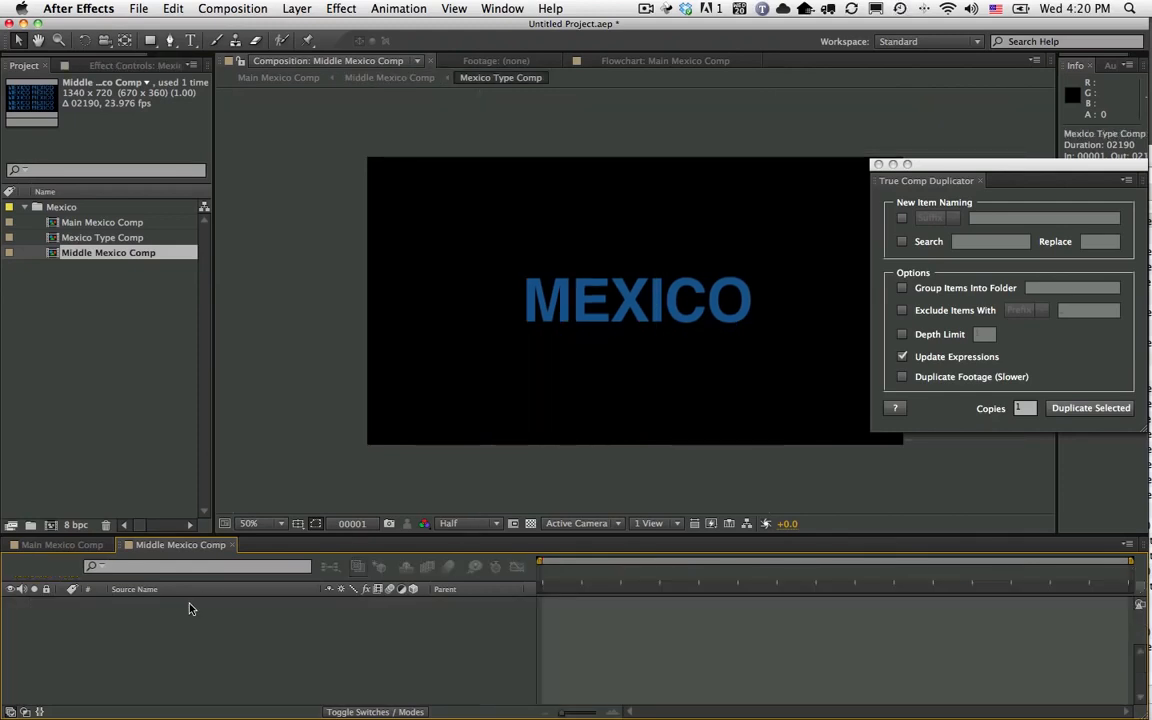
pyautogui.click(682, 292)
pyautogui.press('p')
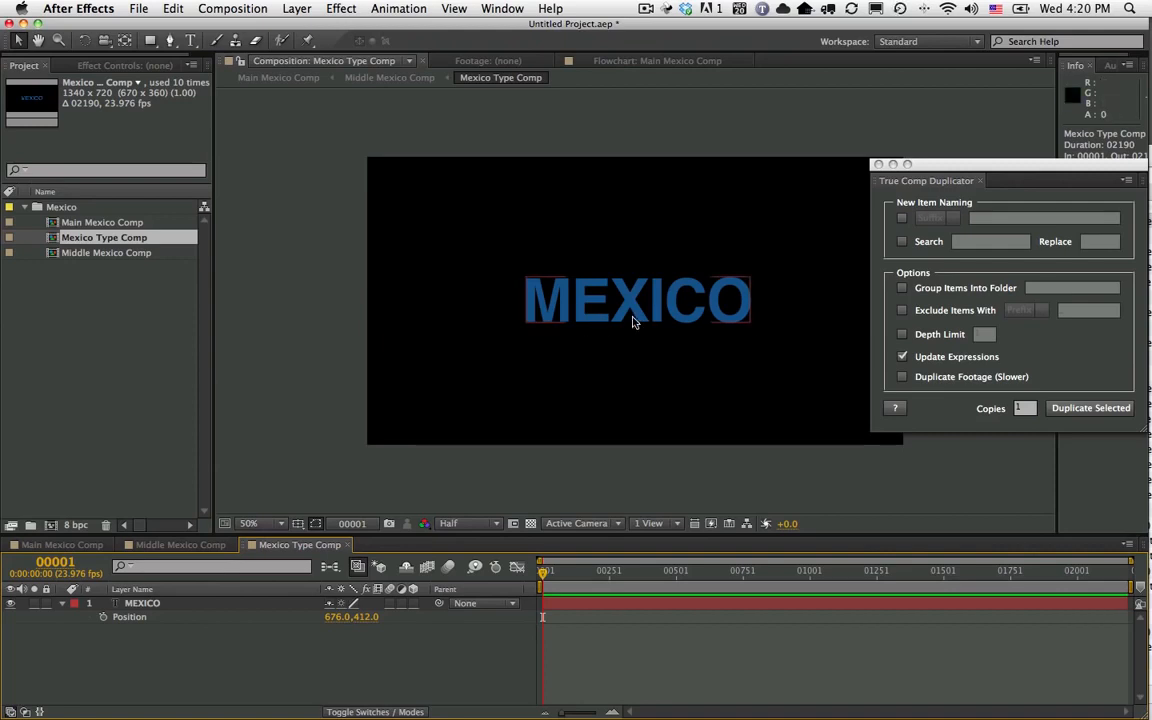
pyautogui.click(60, 355)
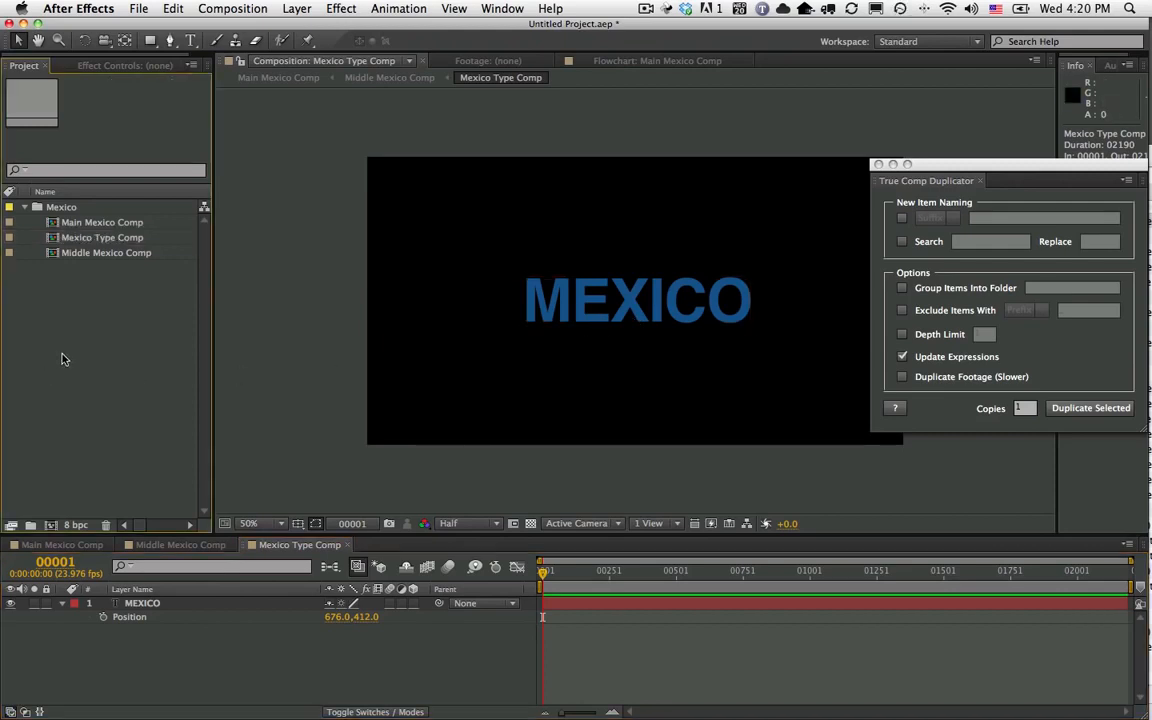
pyautogui.click(92, 222)
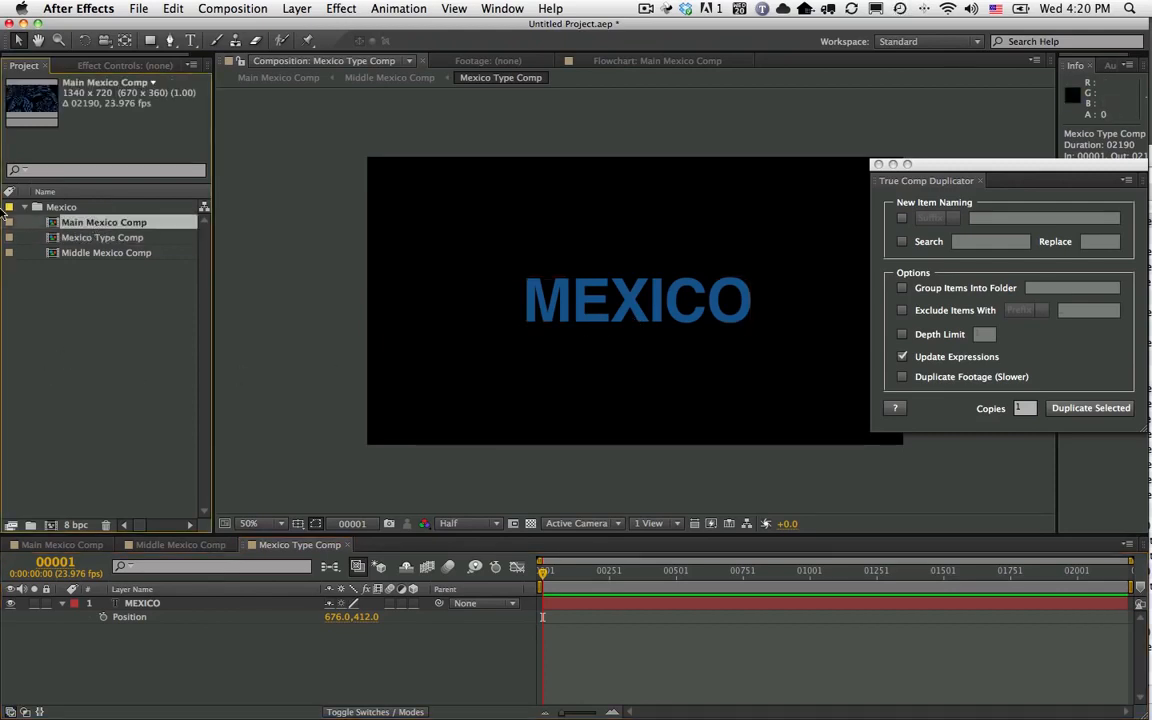
pyautogui.doubleClick(92, 222)
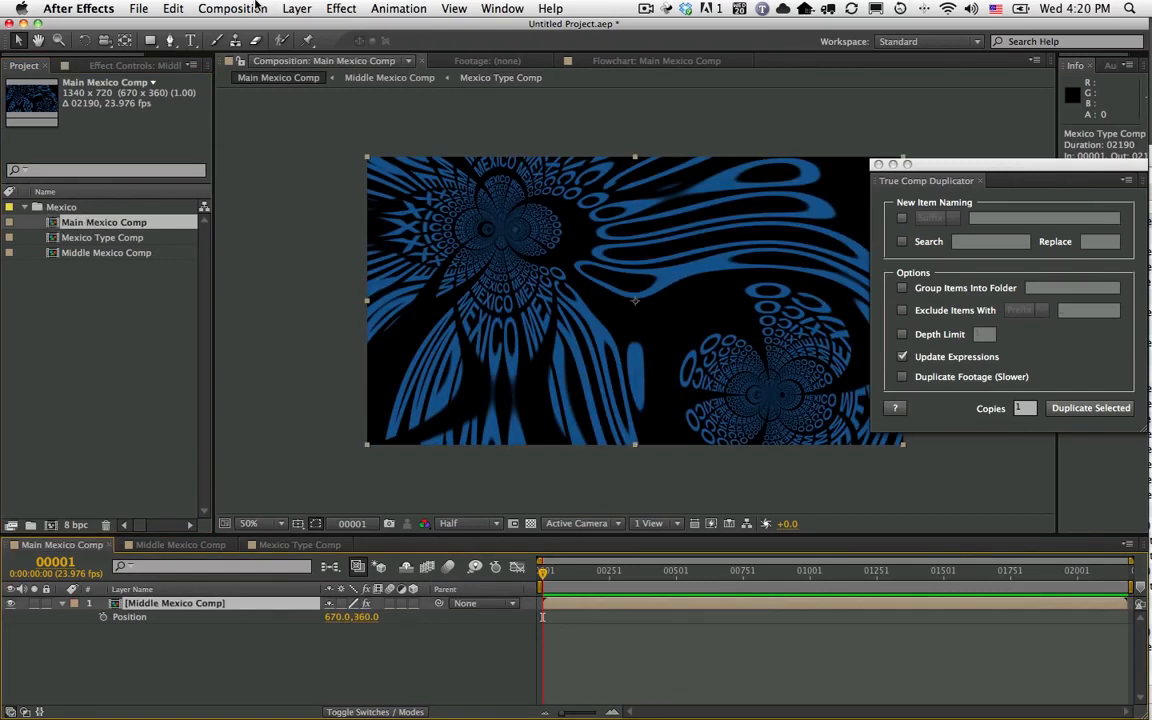
pyautogui.click(173, 8)
pyautogui.click(179, 172)
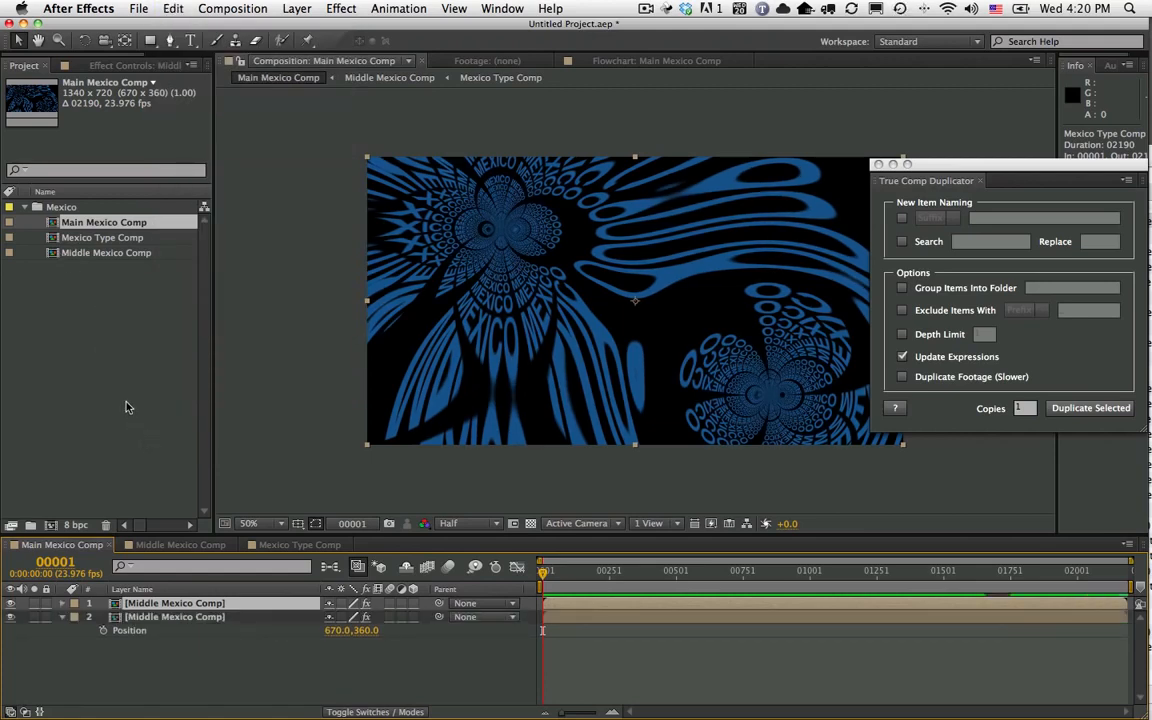
pyautogui.press('super+z')
# Duplicate Main Mexico Comp in the project with the standard Duplicate command and open the copy
pyautogui.click(88, 272)
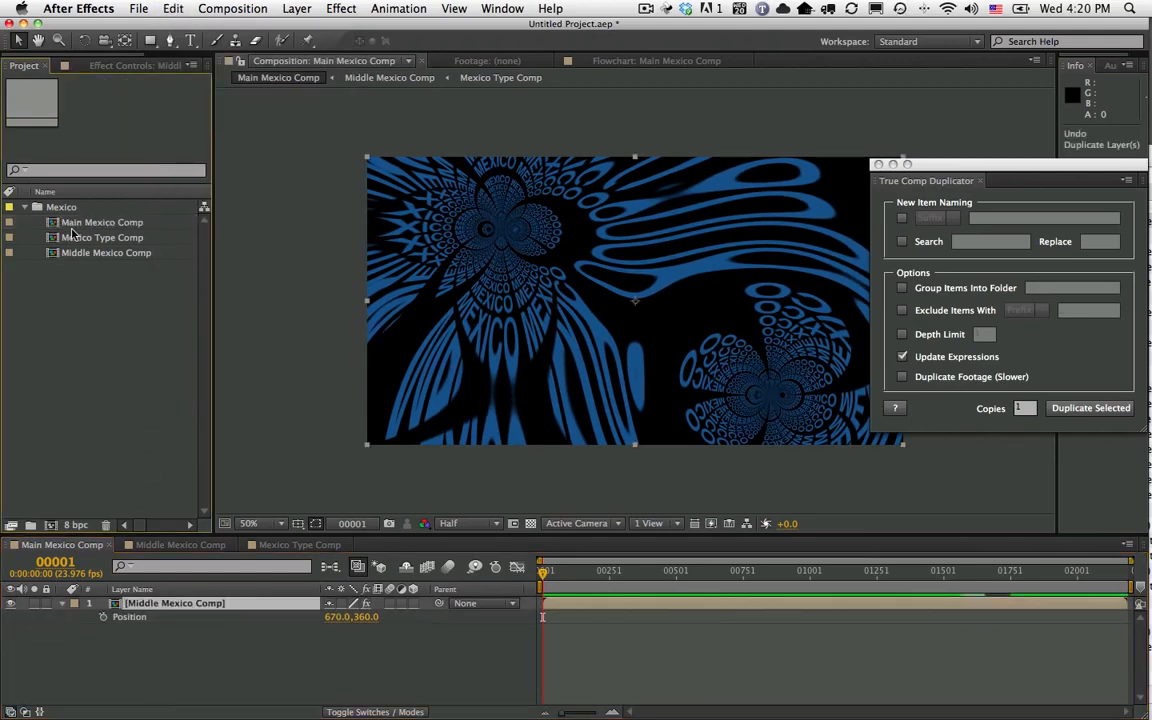
pyautogui.click(66, 222)
pyautogui.click(173, 8)
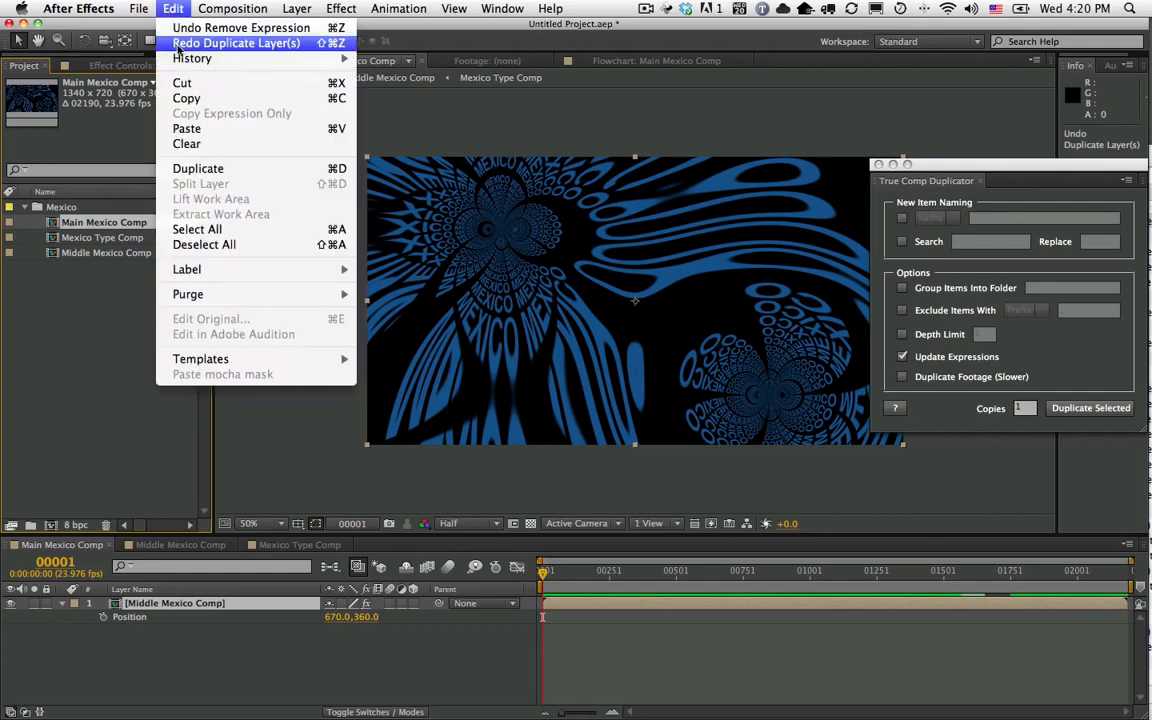
pyautogui.click(187, 168)
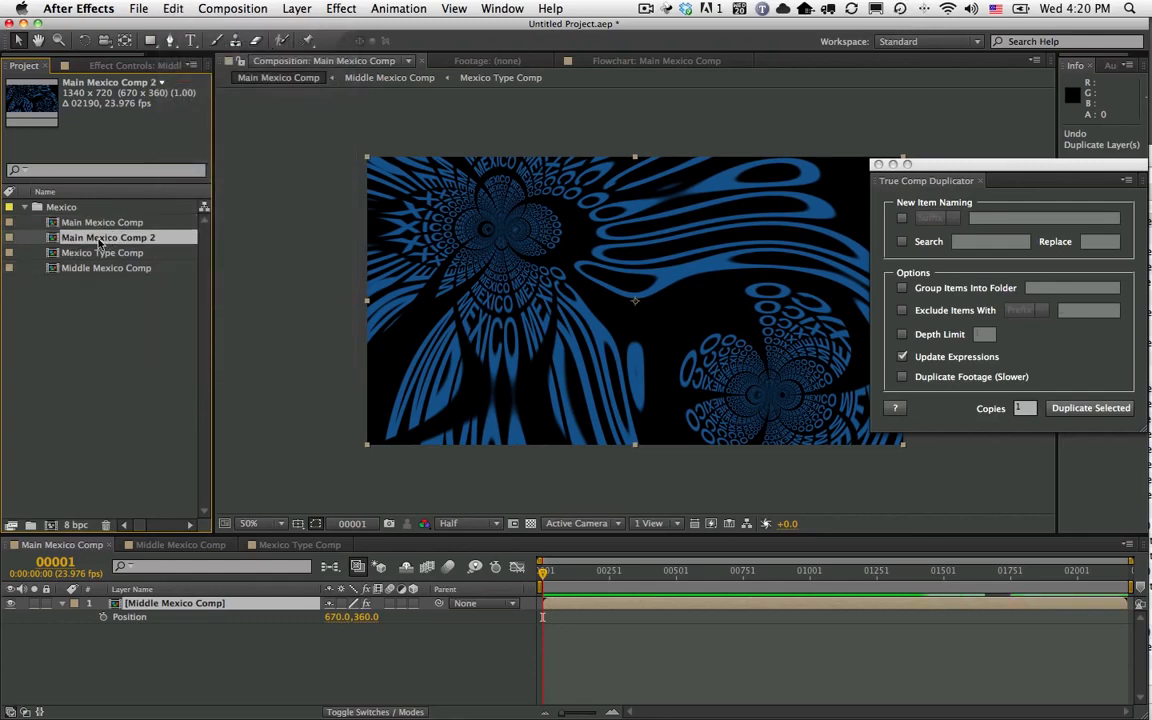
pyautogui.doubleClick(100, 239)
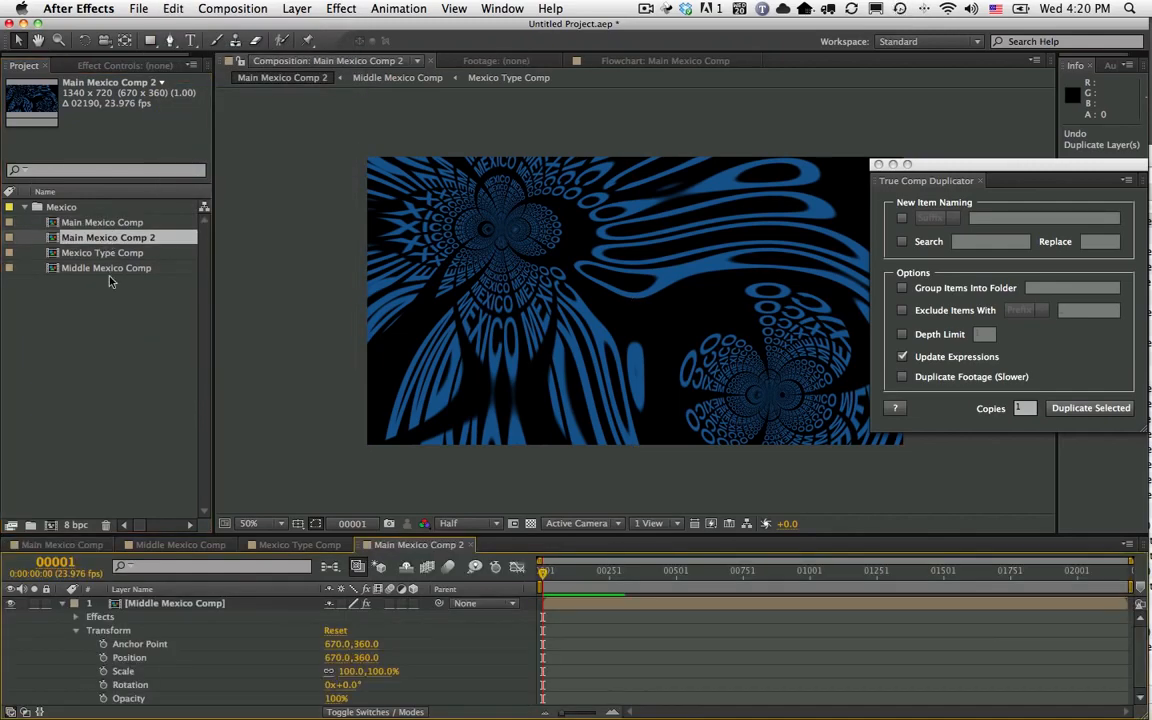
# Change the MEXICO text layer inside the nested Mexico Type Comp to USA
pyautogui.click(142, 546)
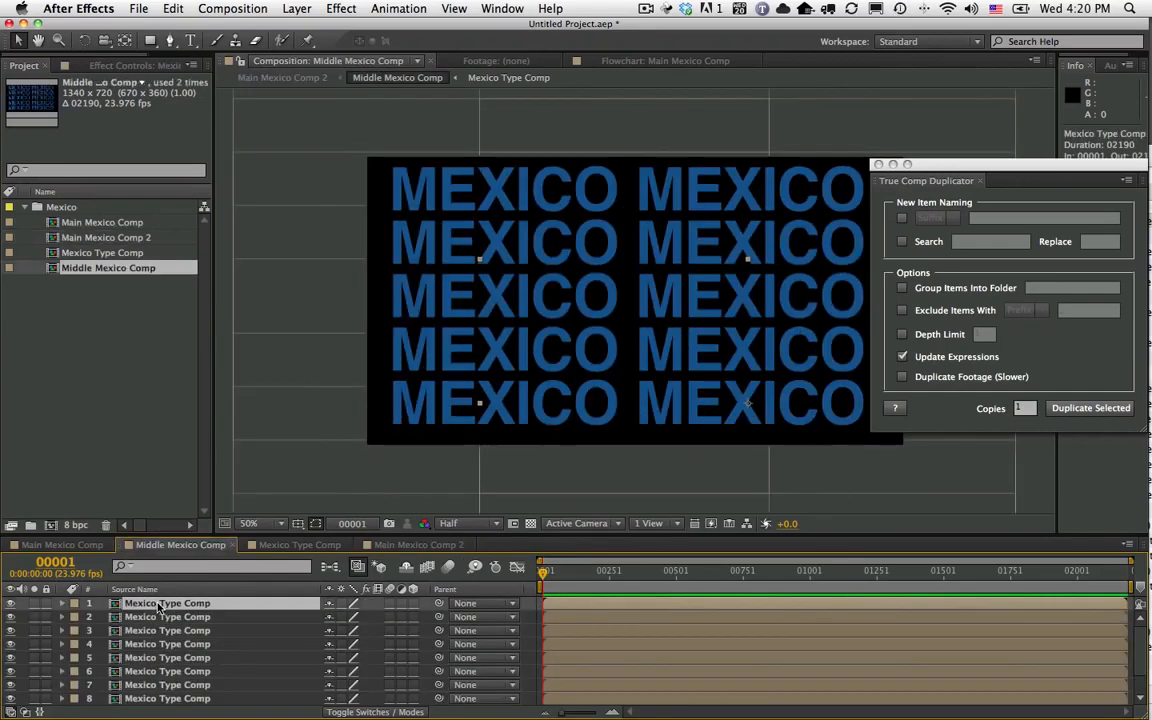
pyautogui.doubleClick(158, 604)
pyautogui.doubleClick(141, 604)
pyautogui.write('U')
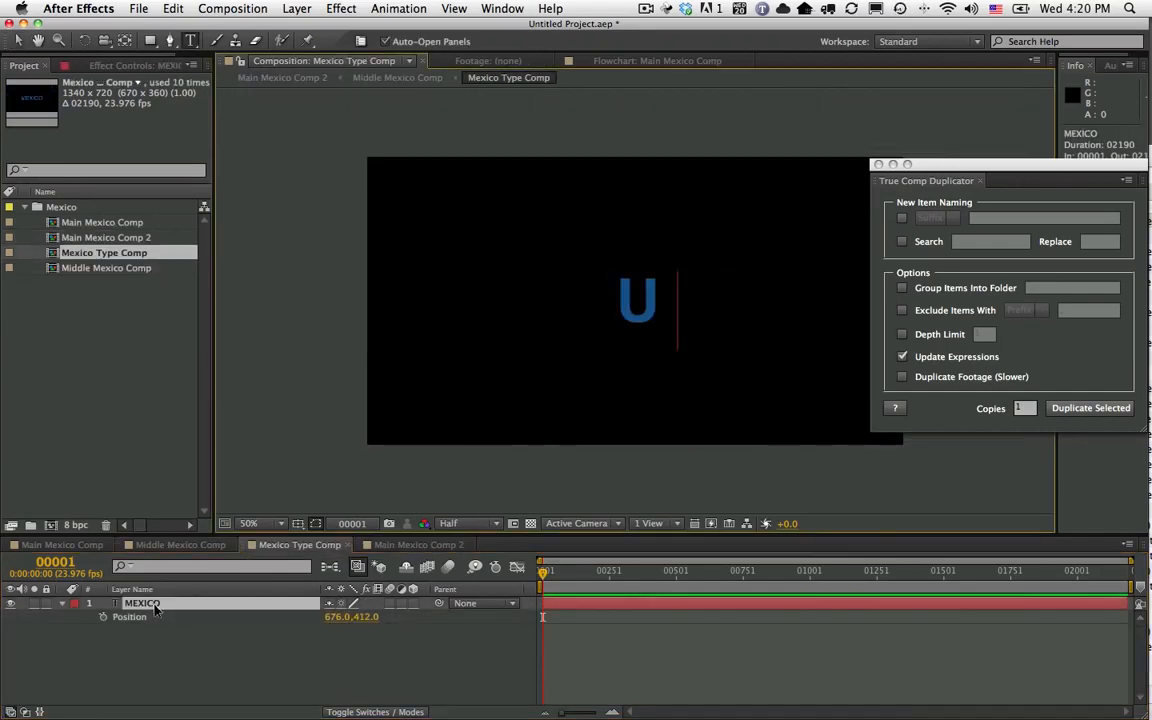
pyautogui.write('SA')
pyautogui.click(203, 650)
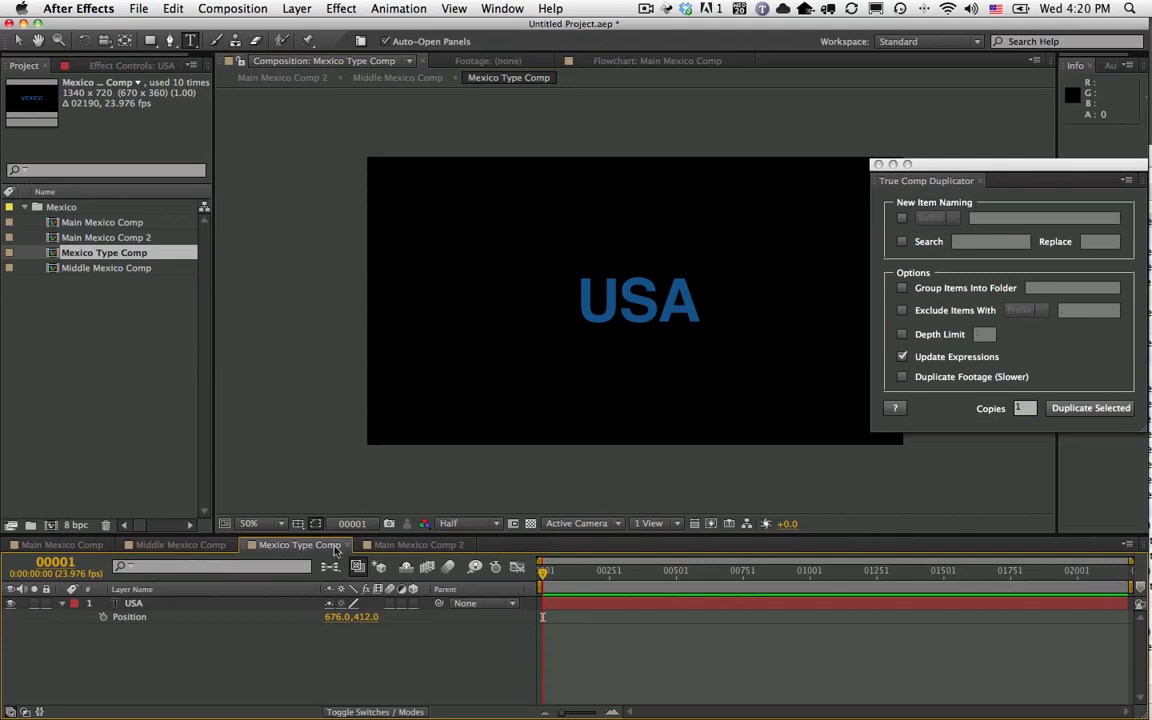
# Compare Main Mexico Comp 2 with the original Main Mexico Comp to check how the nested text edit affects both
pyautogui.click(418, 545)
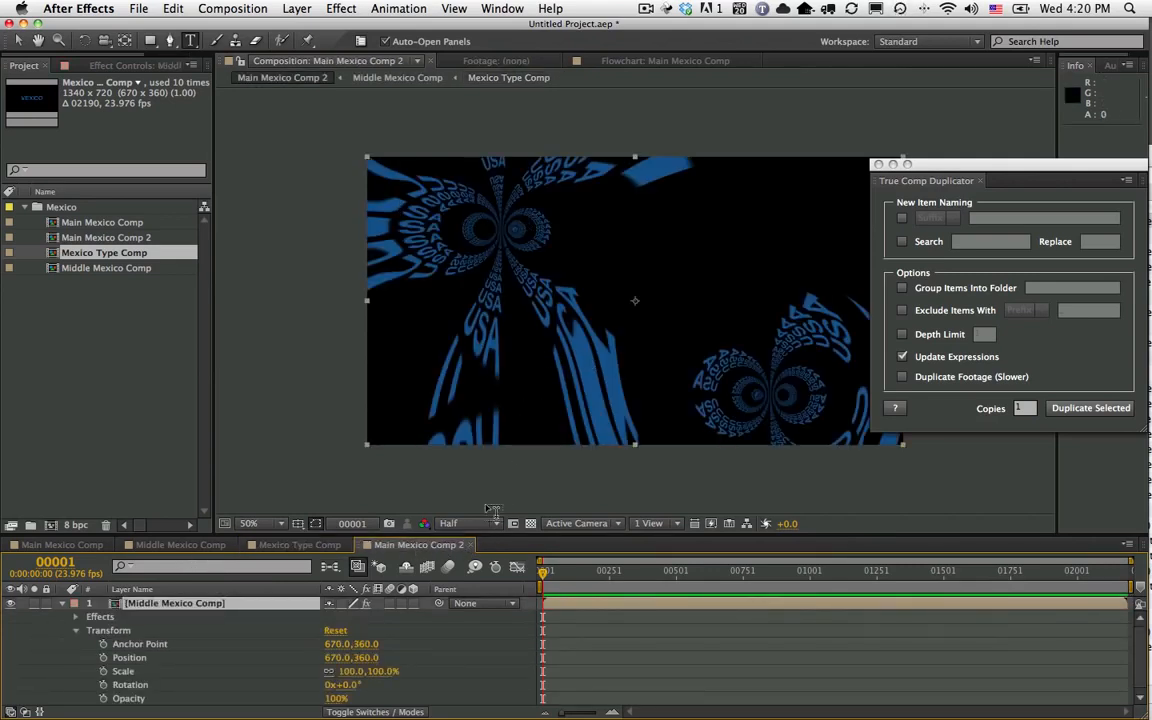
pyautogui.click(77, 224)
pyautogui.press('p')
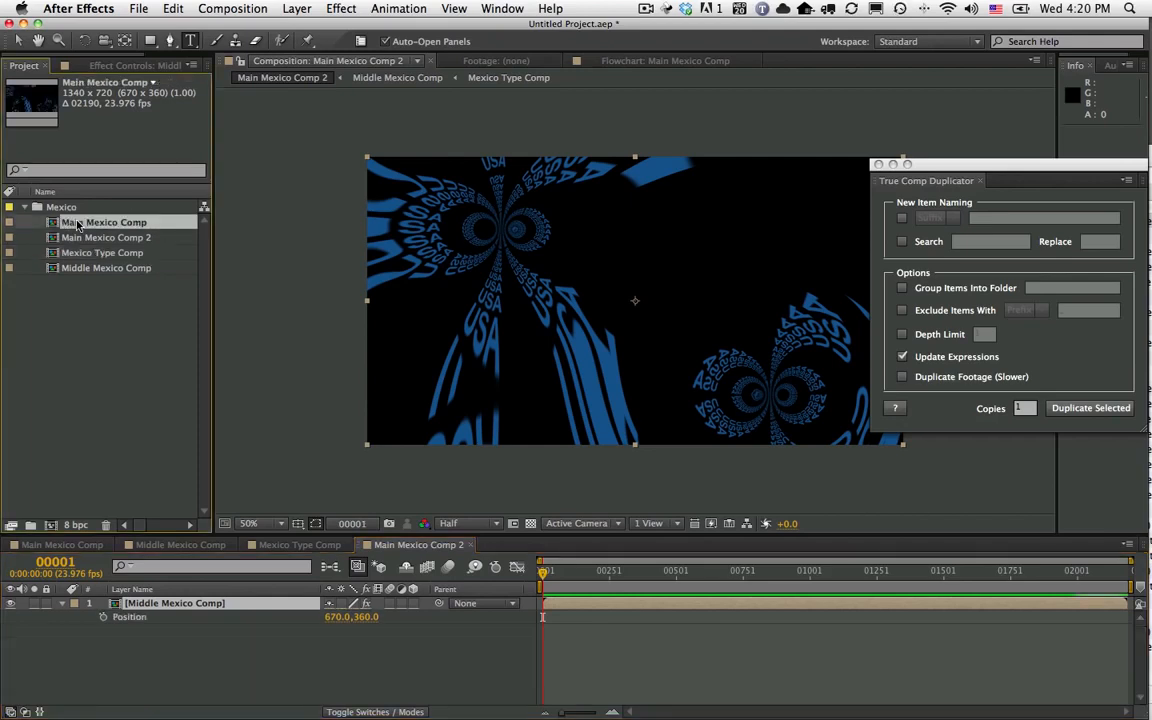
pyautogui.doubleClick(77, 224)
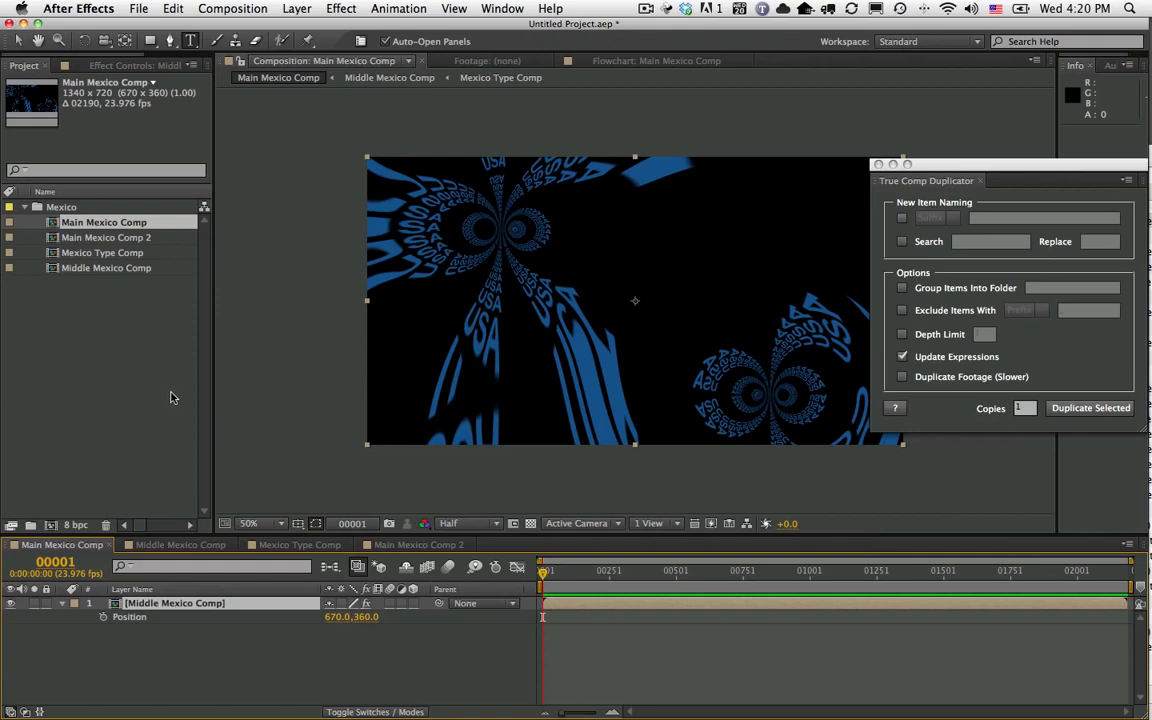
# Undo the text change and the duplication of Main Mexico Comp
pyautogui.click(173, 12)
pyautogui.click(178, 27)
pyautogui.click(173, 8)
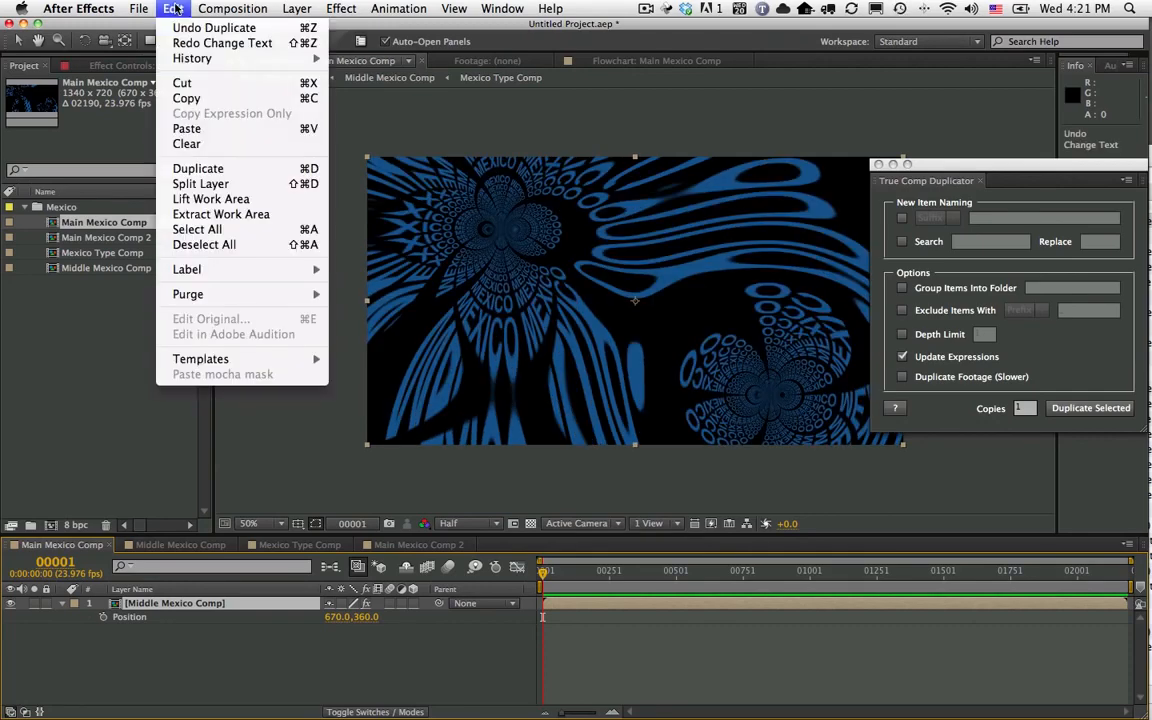
pyautogui.click(183, 28)
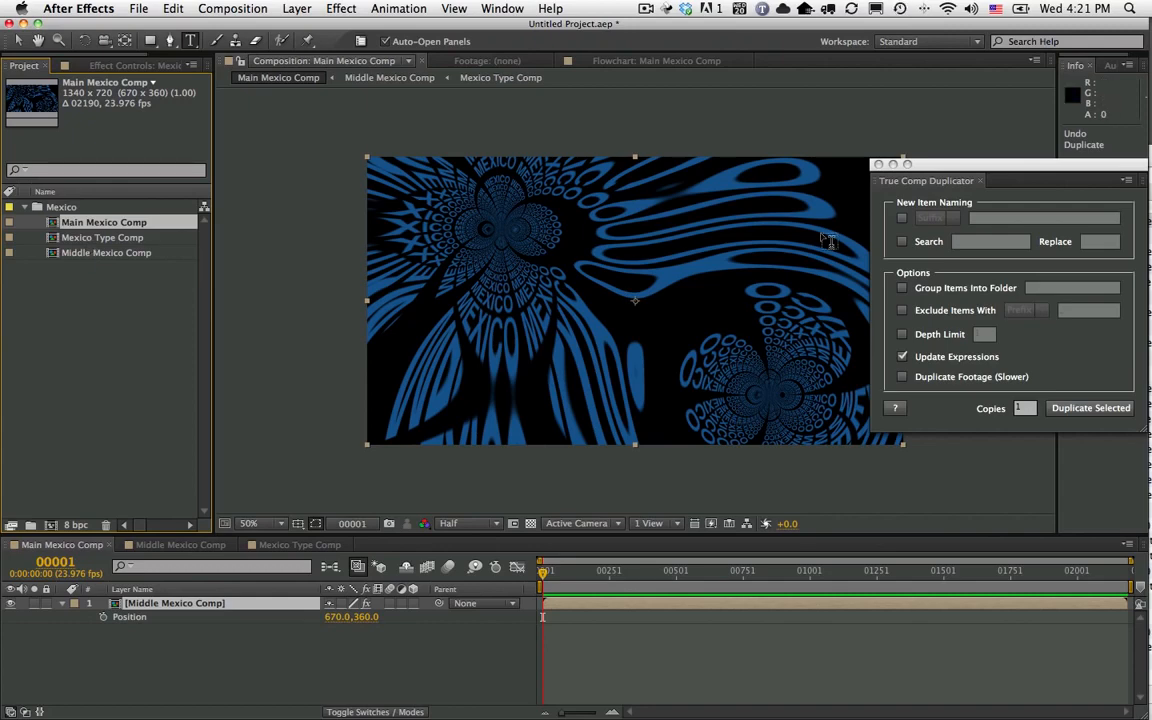
# Try the prefix and suffix naming option in True Comp Duplicator, leaving it on Prefix but turned off
pyautogui.moveTo(960, 165); pyautogui.dragTo(300, 168)
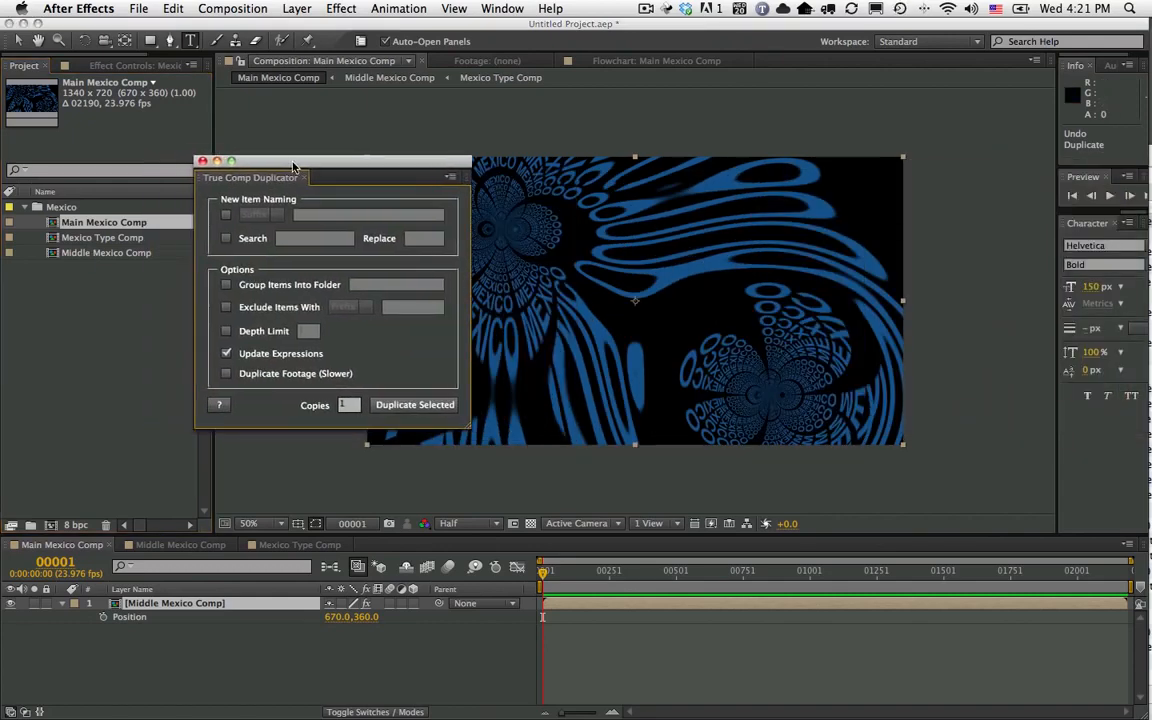
pyautogui.click(226, 215)
pyautogui.click(275, 218)
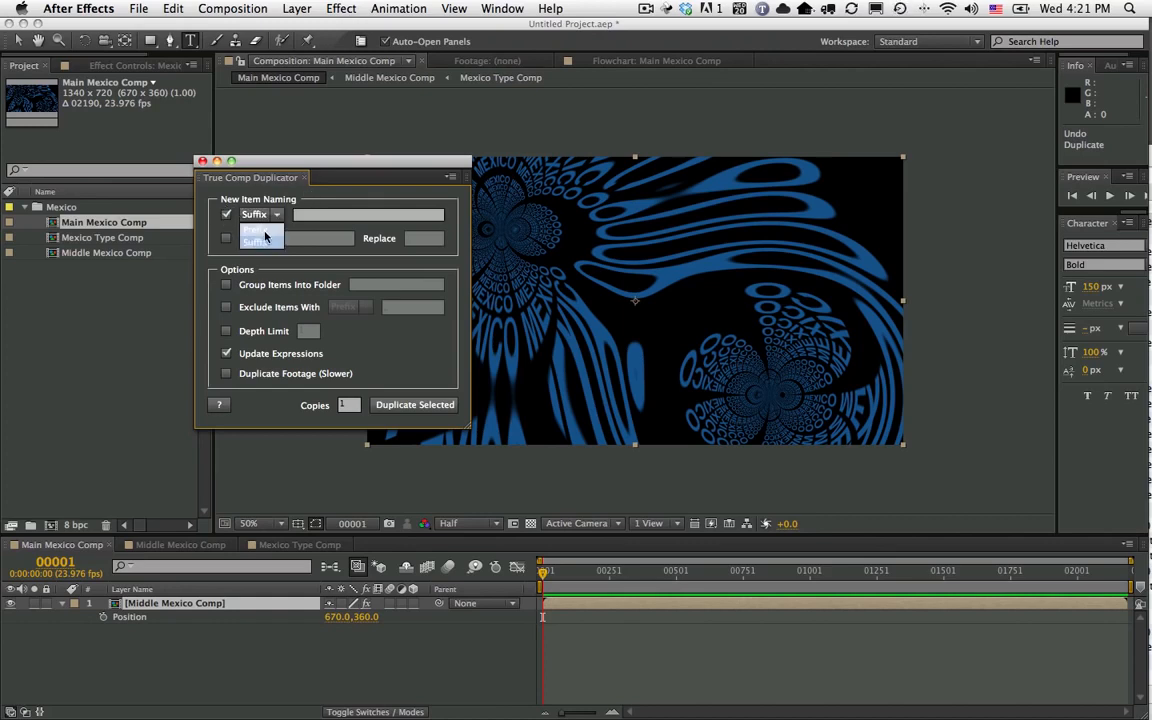
pyautogui.click(265, 232)
pyautogui.click(275, 217)
pyautogui.click(272, 231)
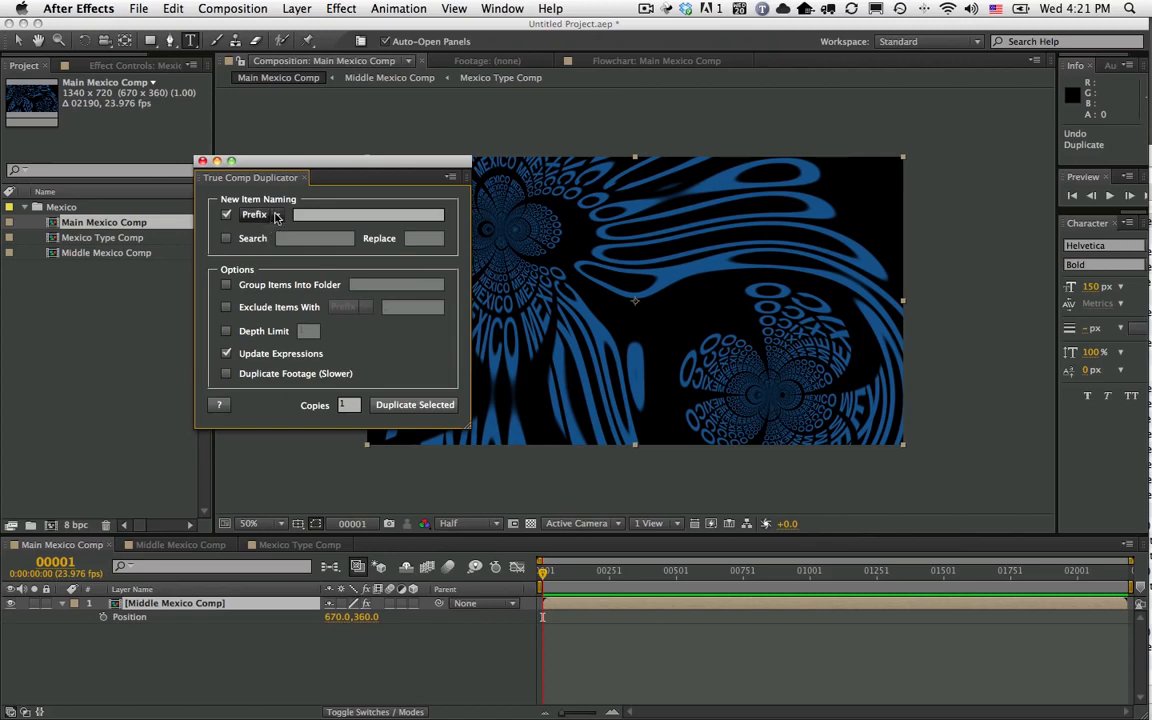
pyautogui.click(276, 216)
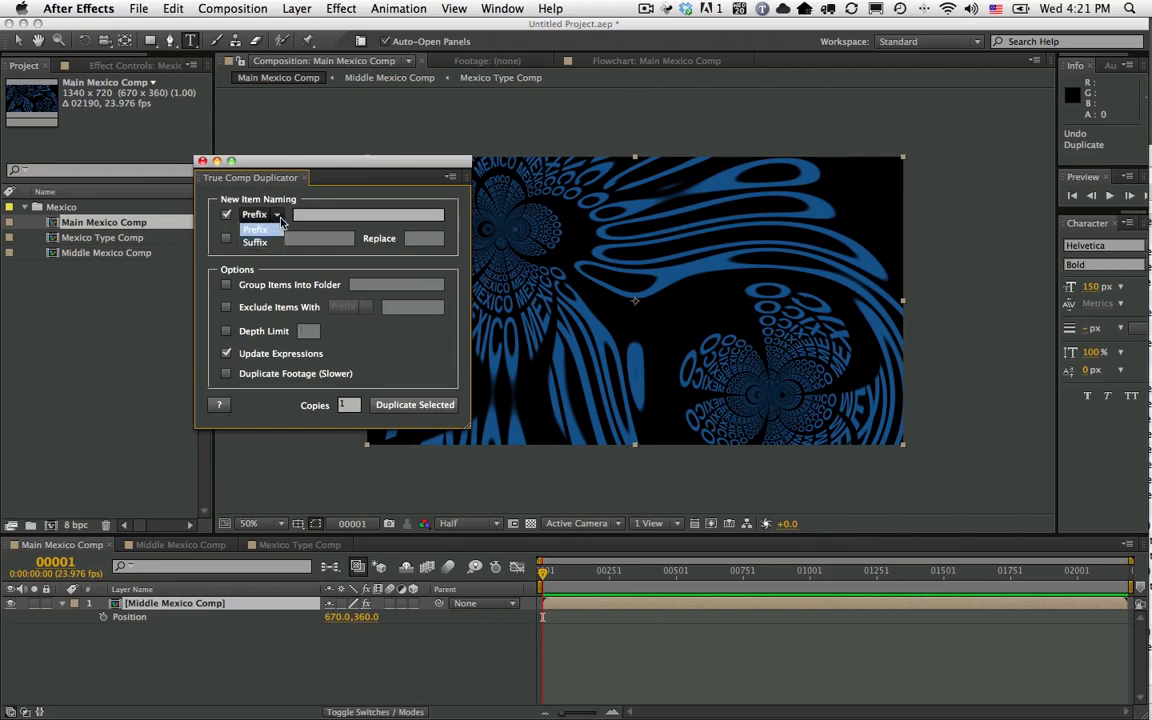
pyautogui.click(258, 229)
pyautogui.click(227, 215)
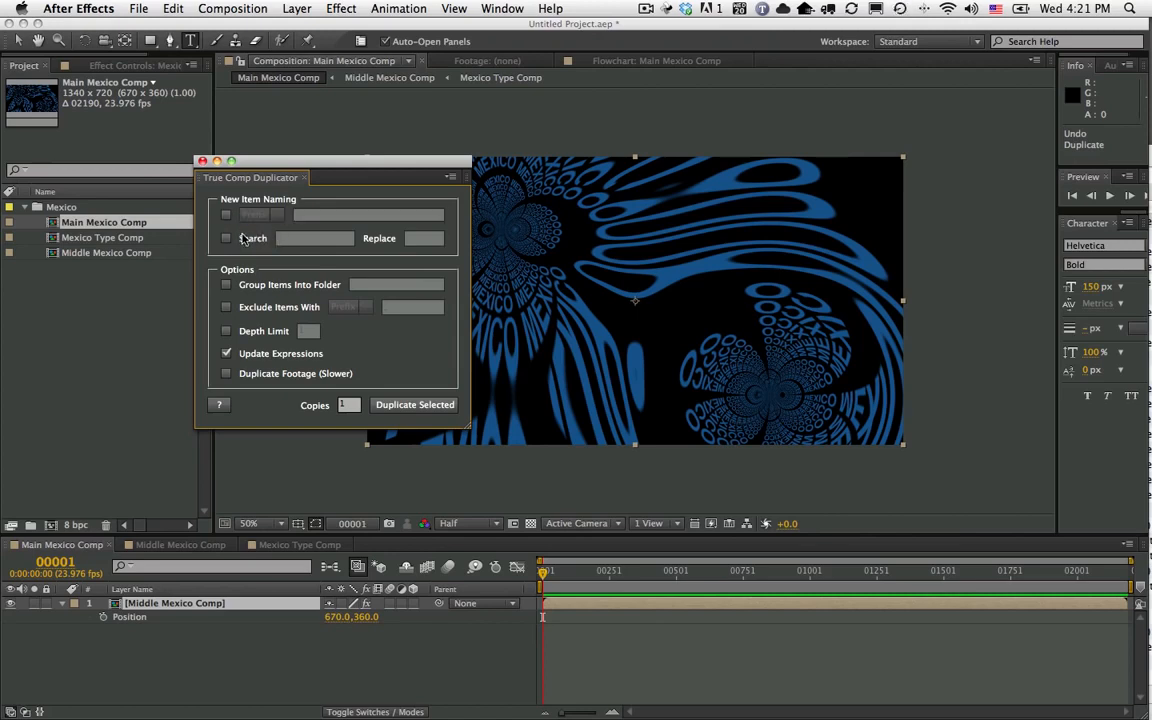
# Set the duplicates' names to replace Mexico with USA, and group the new items into a folder named USA
pyautogui.click(226, 238)
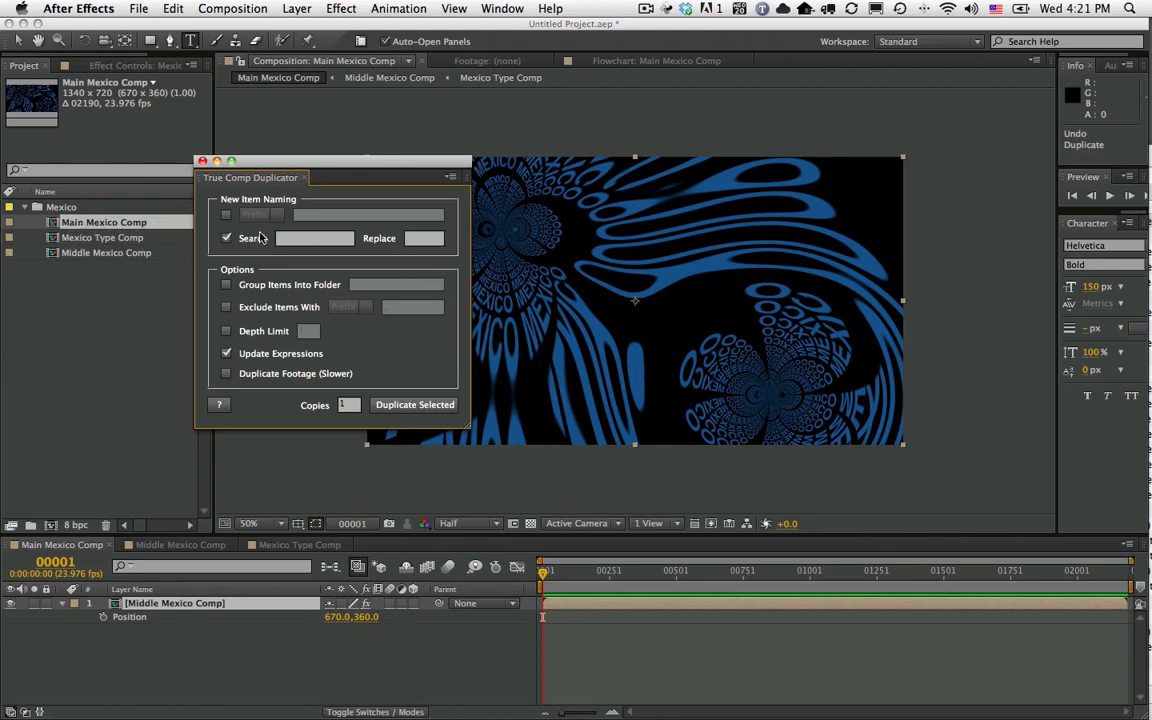
pyautogui.click(308, 240)
pyautogui.click(427, 241)
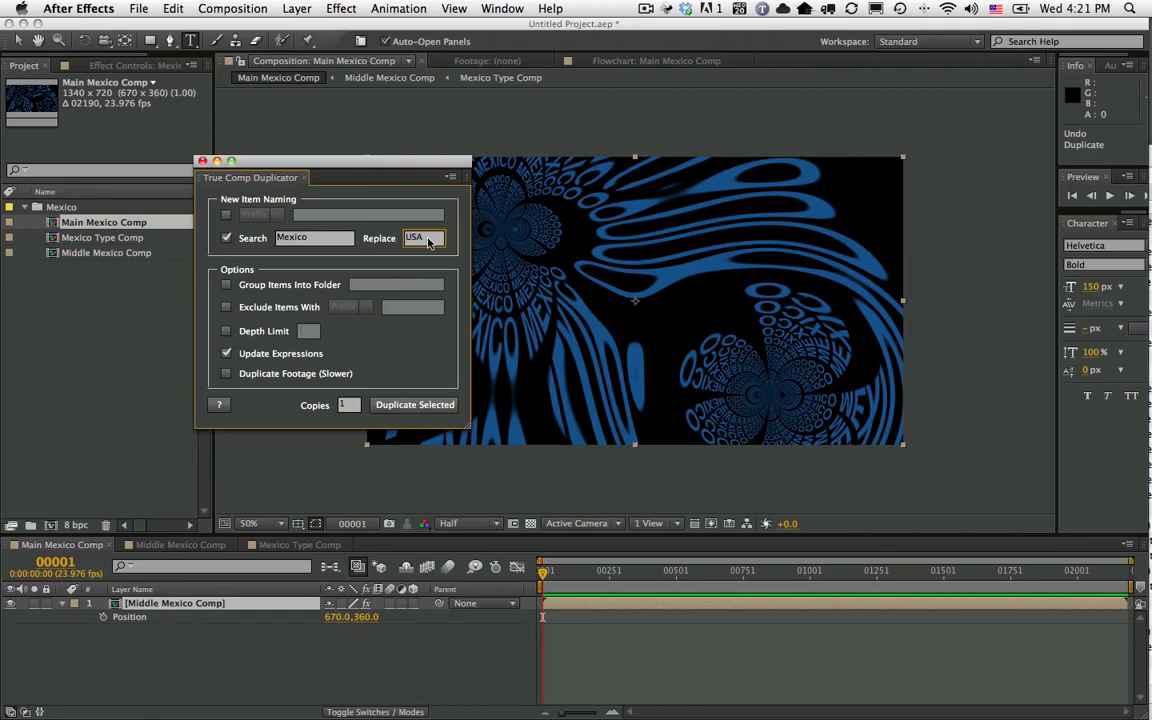
pyautogui.click(296, 286)
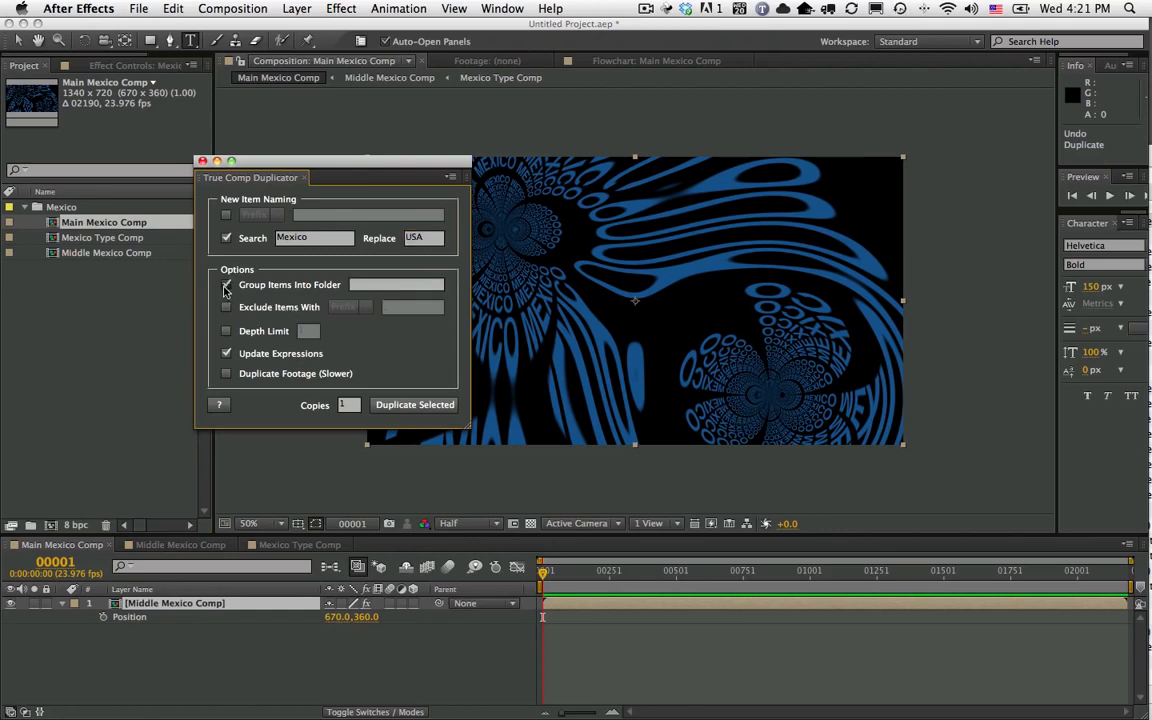
pyautogui.click(371, 288)
# Exclude items whose names have the prefix "_" from duplication
pyautogui.click(227, 307)
pyautogui.click(364, 307)
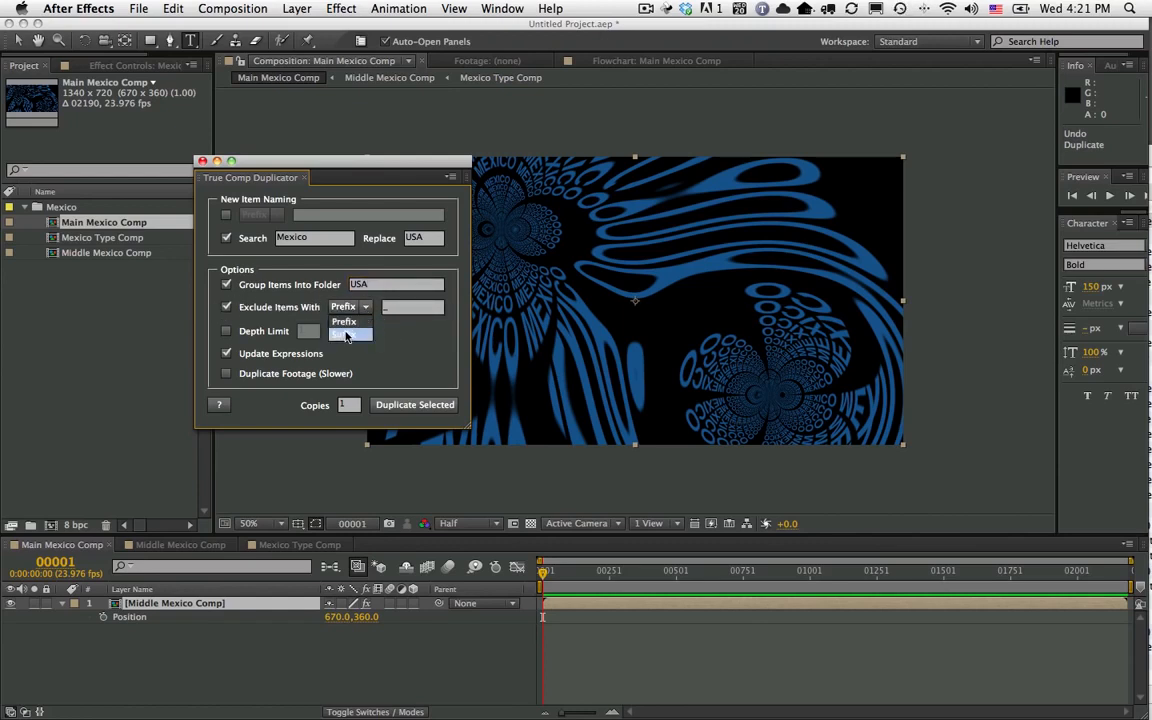
pyautogui.click(344, 333)
pyautogui.click(370, 309)
pyautogui.click(365, 323)
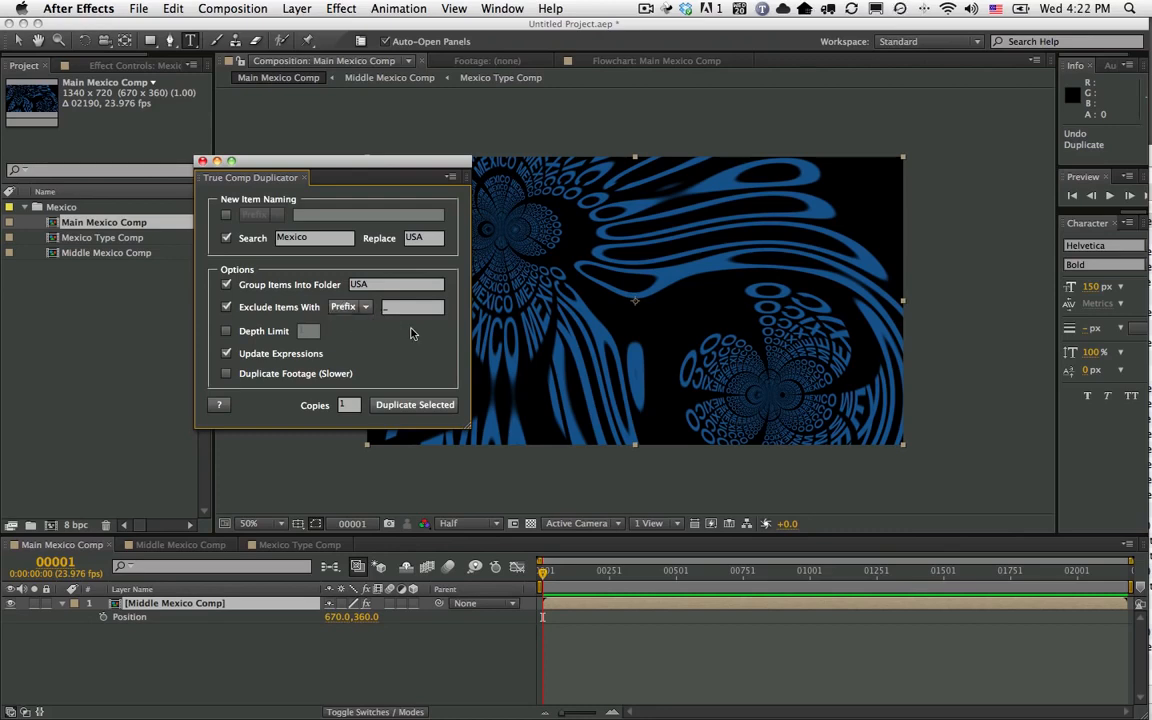
# Try a depth limit of 1 while examining the nesting levels in Main Mexico Comp's flowchart, and turn the limit off again
pyautogui.click(226, 331)
pyautogui.moveTo(340, 162); pyautogui.dragTo(184, 147)
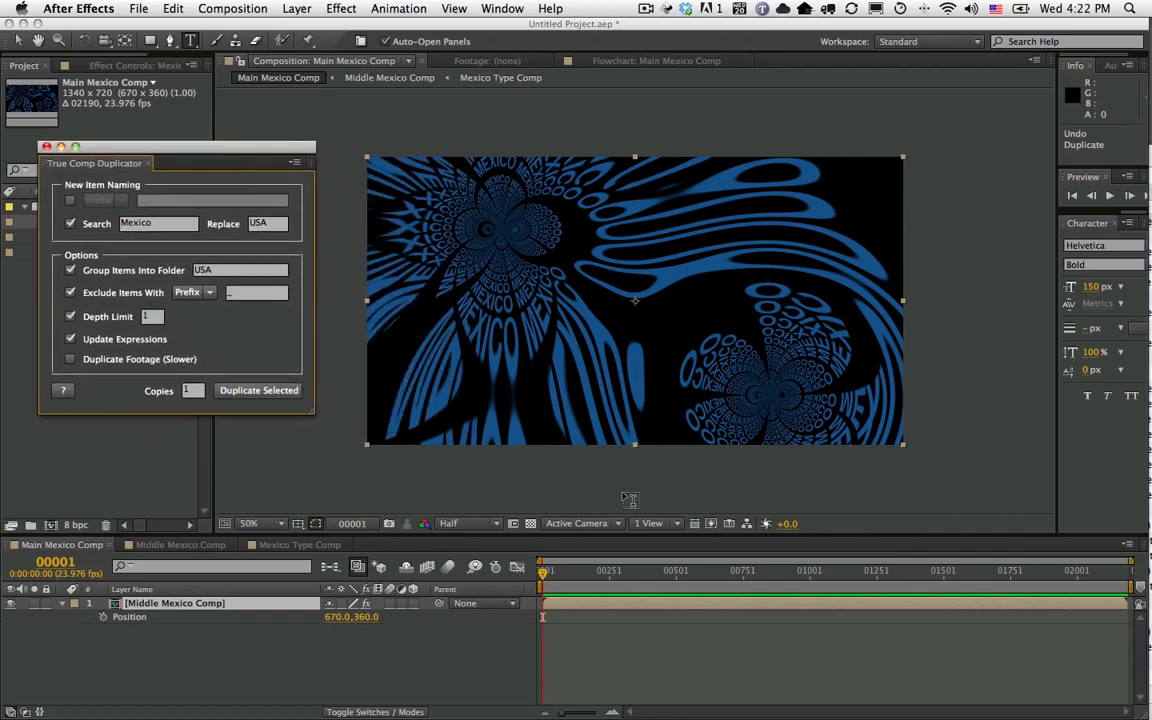
pyautogui.click(747, 524)
pyautogui.moveTo(289, 154); pyautogui.dragTo(330, 334)
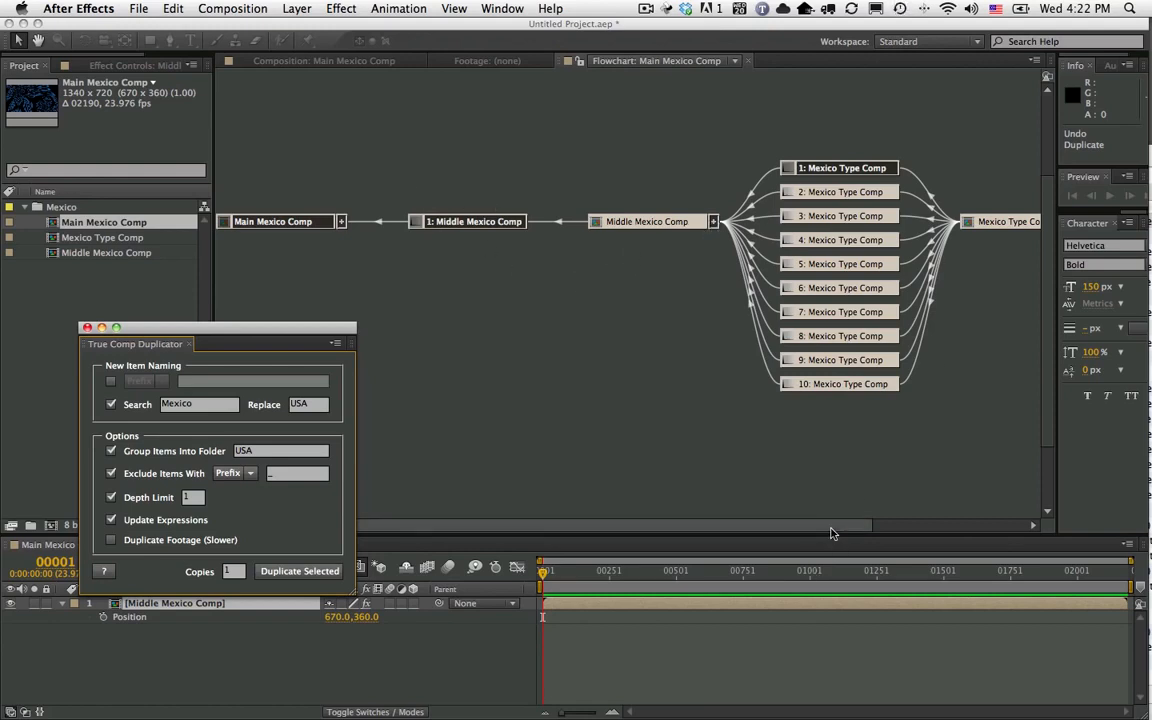
pyautogui.hscroll(5, 760, 470)
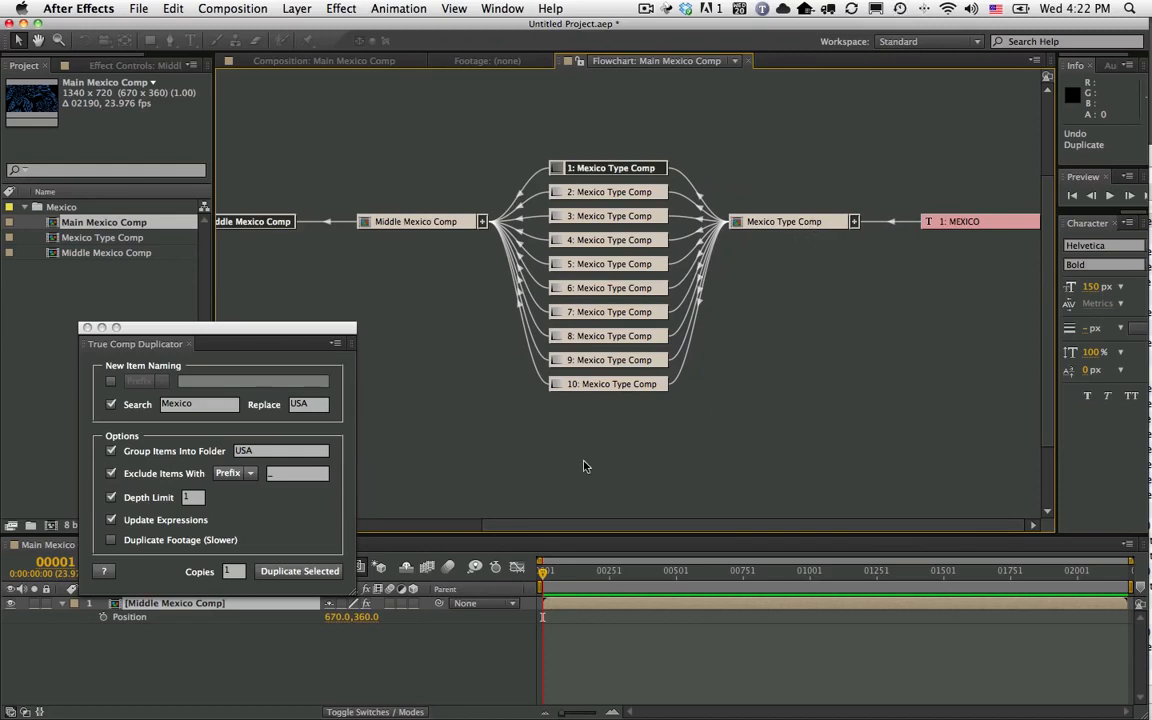
pyautogui.hscroll(-5, 447, 251)
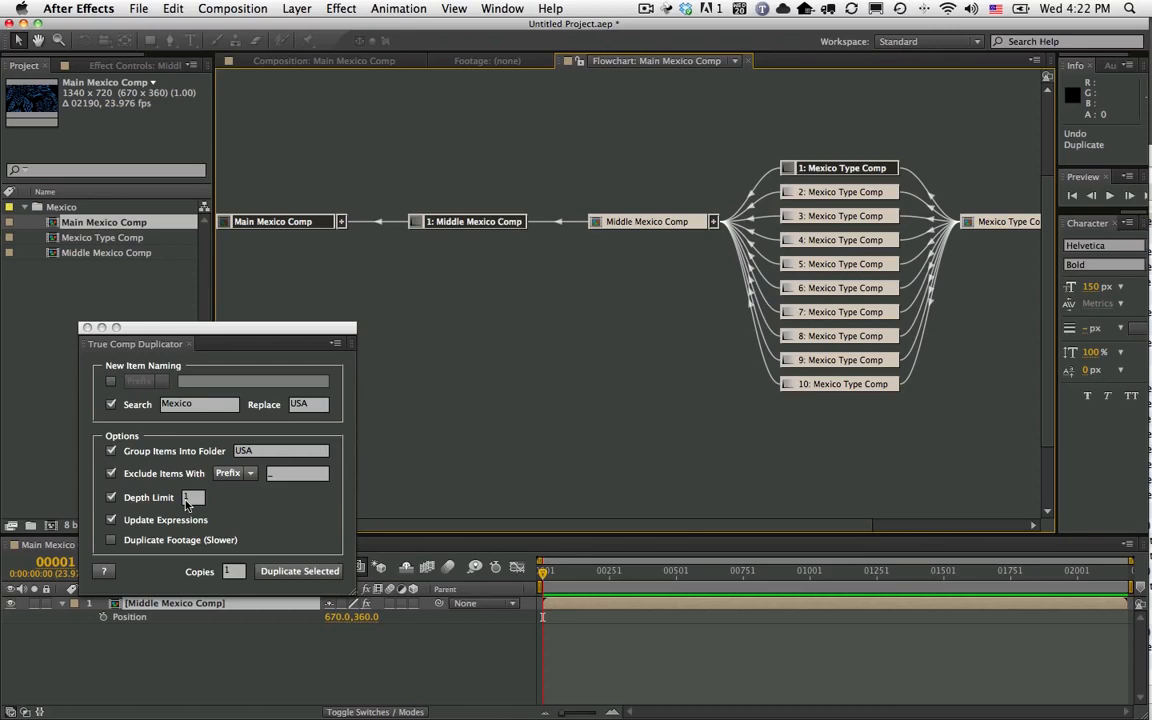
pyautogui.click(111, 498)
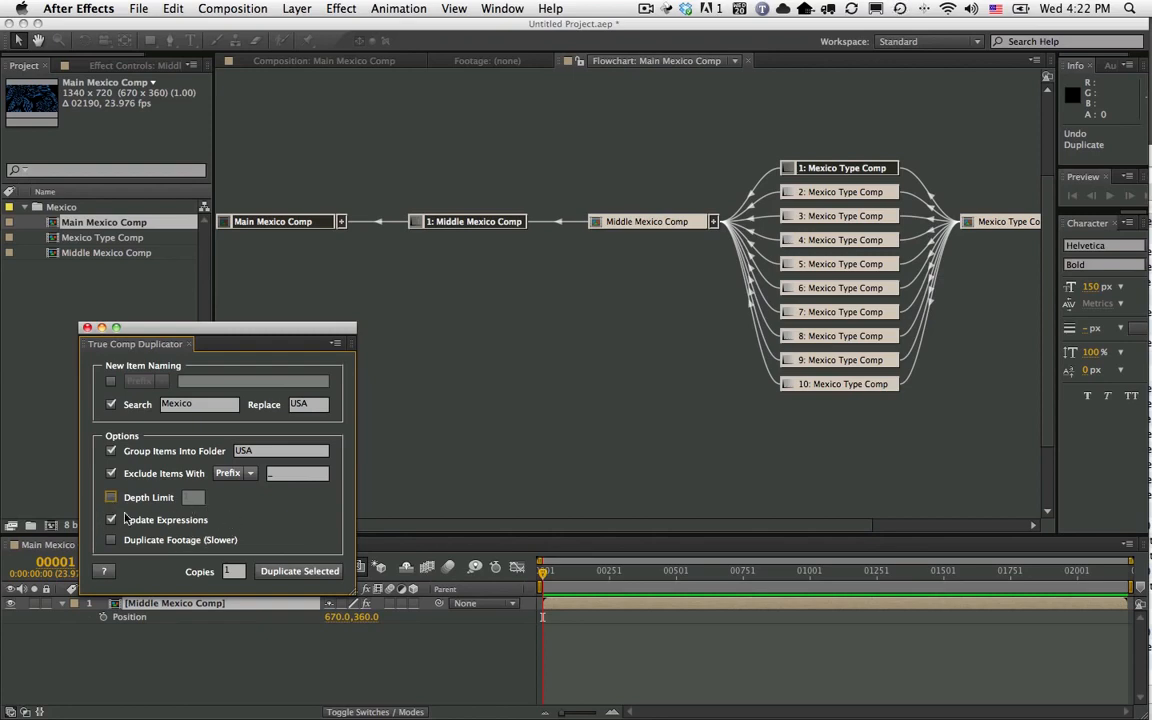
# Give Mexico Type Comp its own timeline panel beneath the others and show Main Mexico Comp's timeline above it
pyautogui.moveTo(287, 333); pyautogui.dragTo(1033, 299)
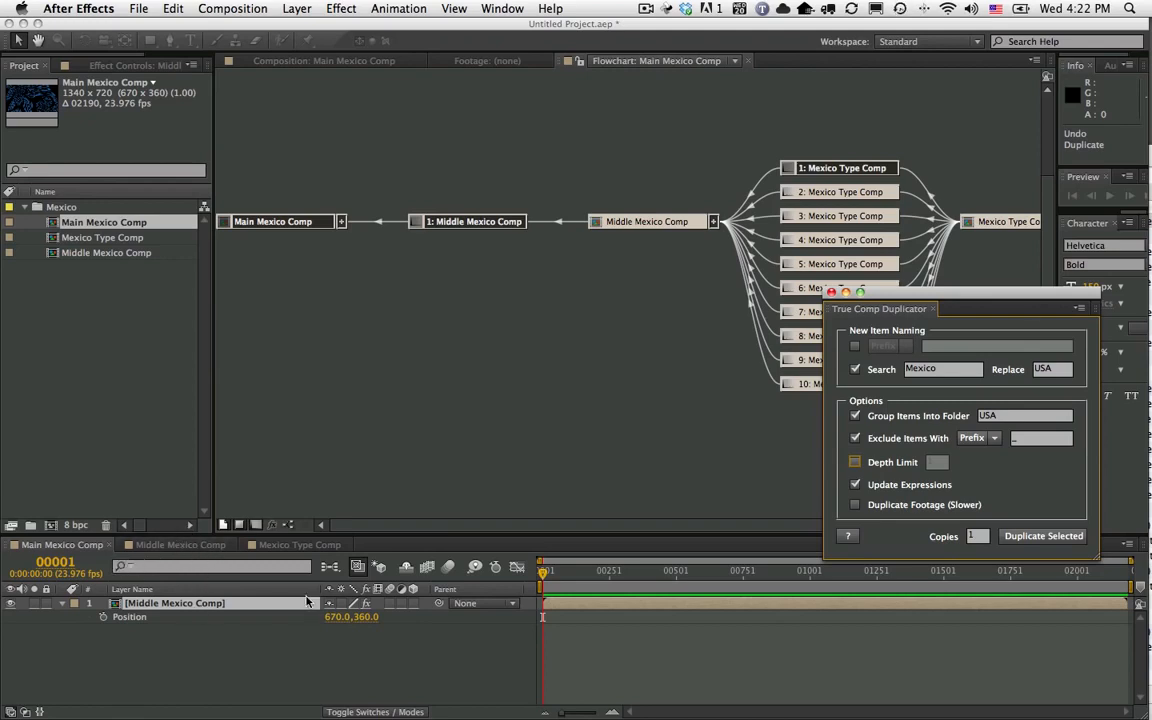
pyautogui.click(248, 545)
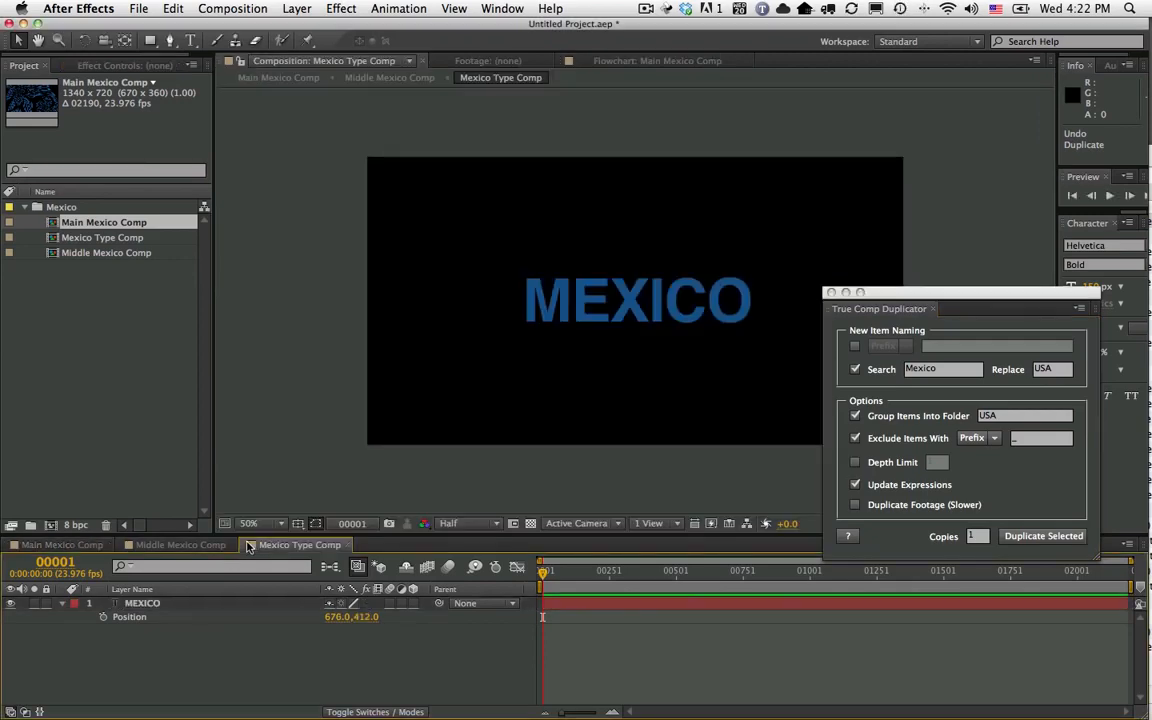
pyautogui.moveTo(248, 545); pyautogui.dragTo(226, 695)
pyautogui.moveTo(285, 533); pyautogui.dragTo(318, 346)
pyautogui.moveTo(215, 628); pyautogui.dragTo(242, 536)
pyautogui.click(64, 371)
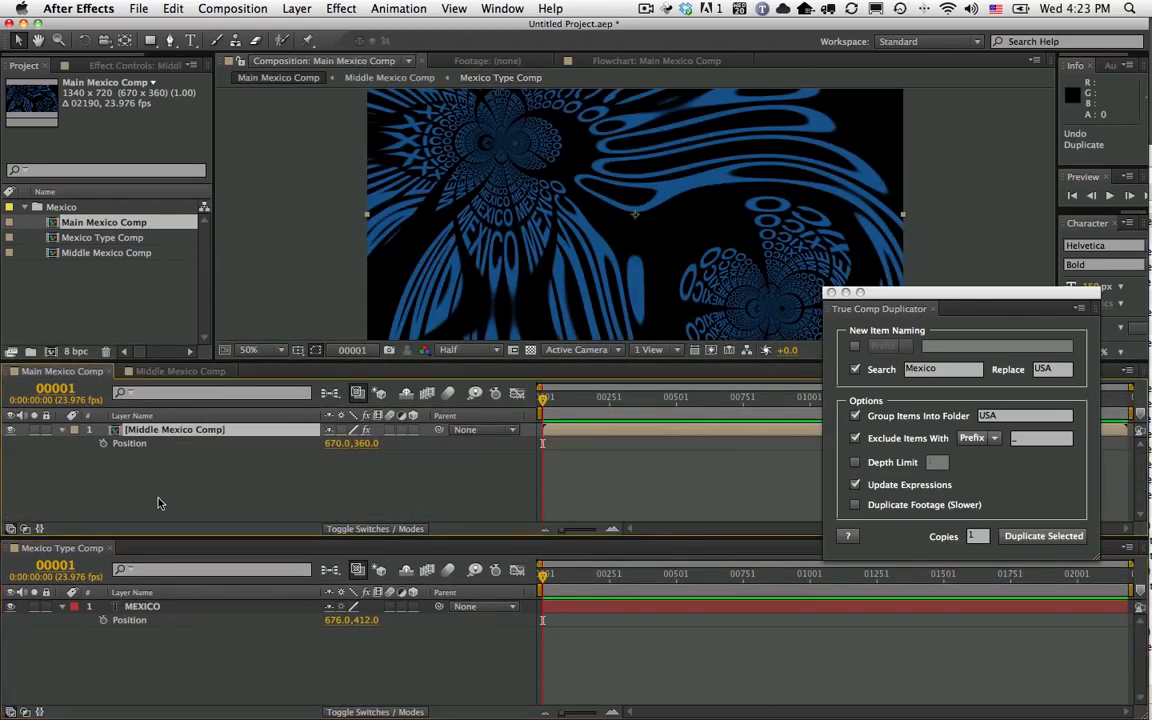
# Duplicate the Middle Mexico Comp layer in Main Mexico Comp and link the lower layer's Position to the upper layer's Position with an expression
pyautogui.click(146, 431)
pyautogui.press('super+d')
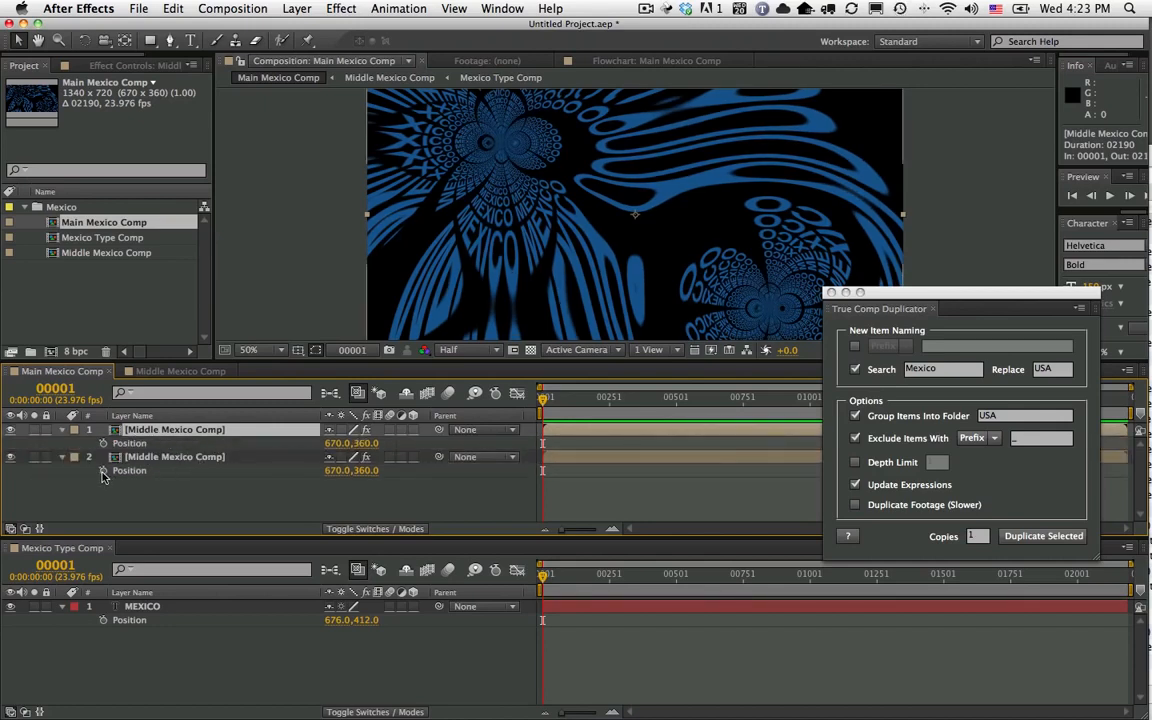
pyautogui.keyDown('alt'); pyautogui.click(103, 470); pyautogui.keyUp('alt')
pyautogui.moveTo(376, 486); pyautogui.dragTo(130, 443)
pyautogui.click(641, 516)
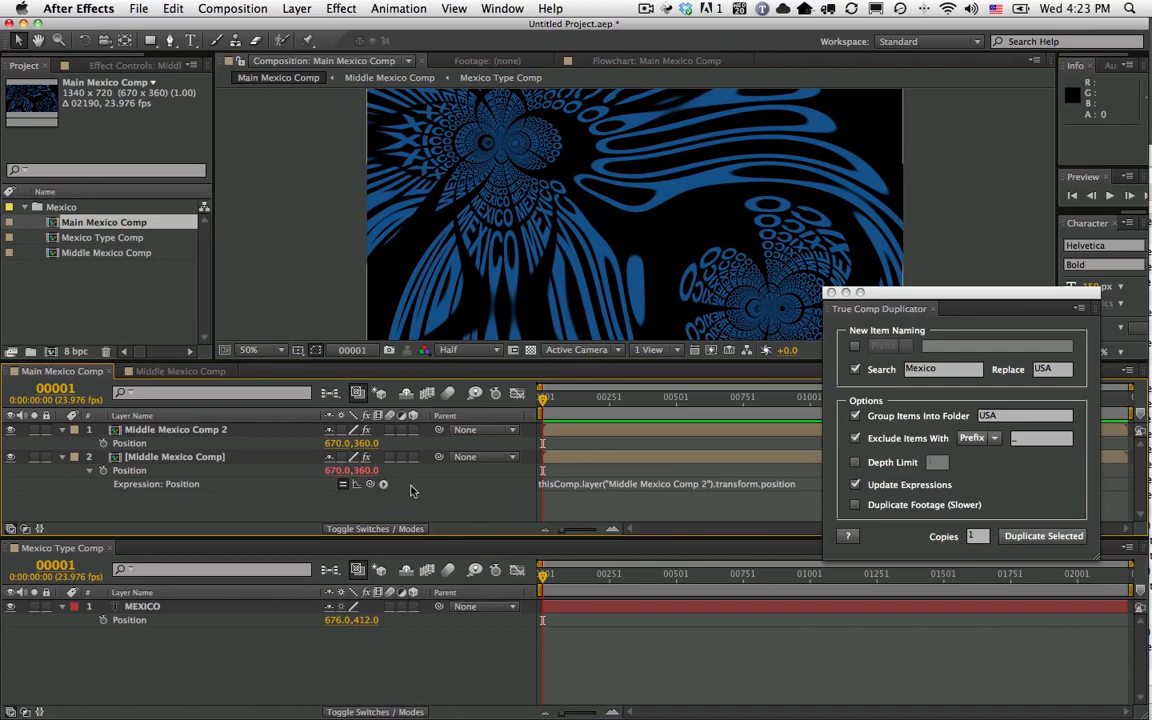
# Delete the upper duplicate layer and relink the remaining layer's Position expression to the MEXICO layer's Position in Mexico Type Comp
pyautogui.click(220, 432)
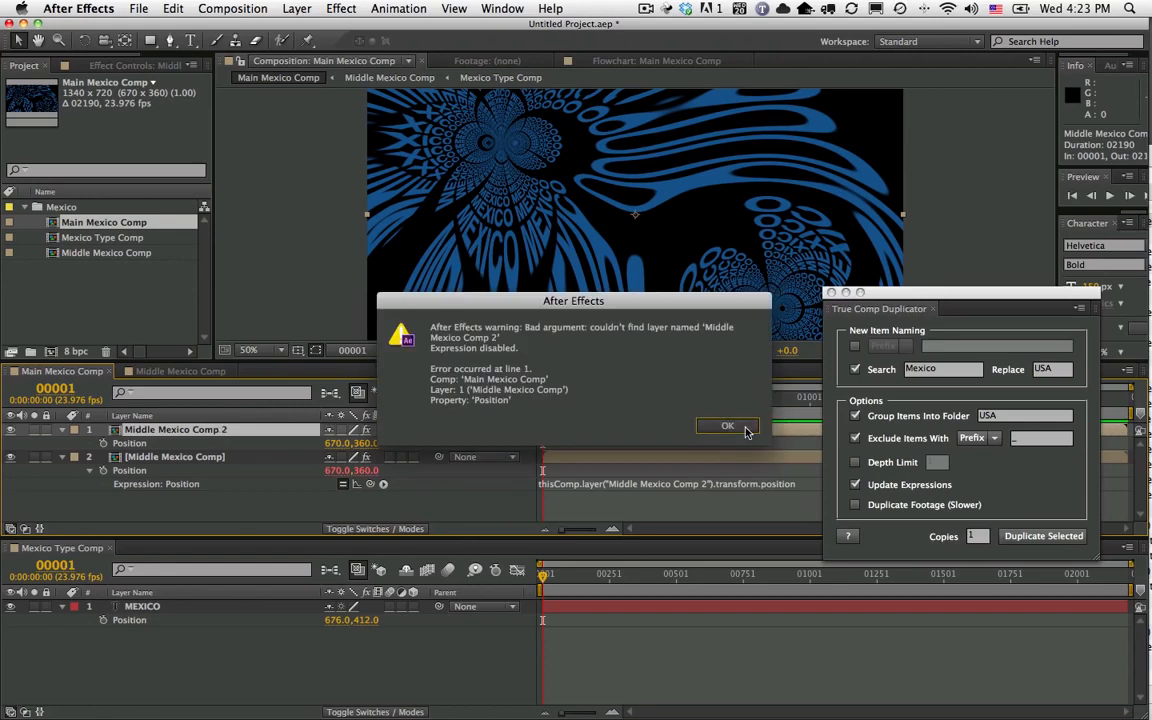
pyautogui.click(728, 426)
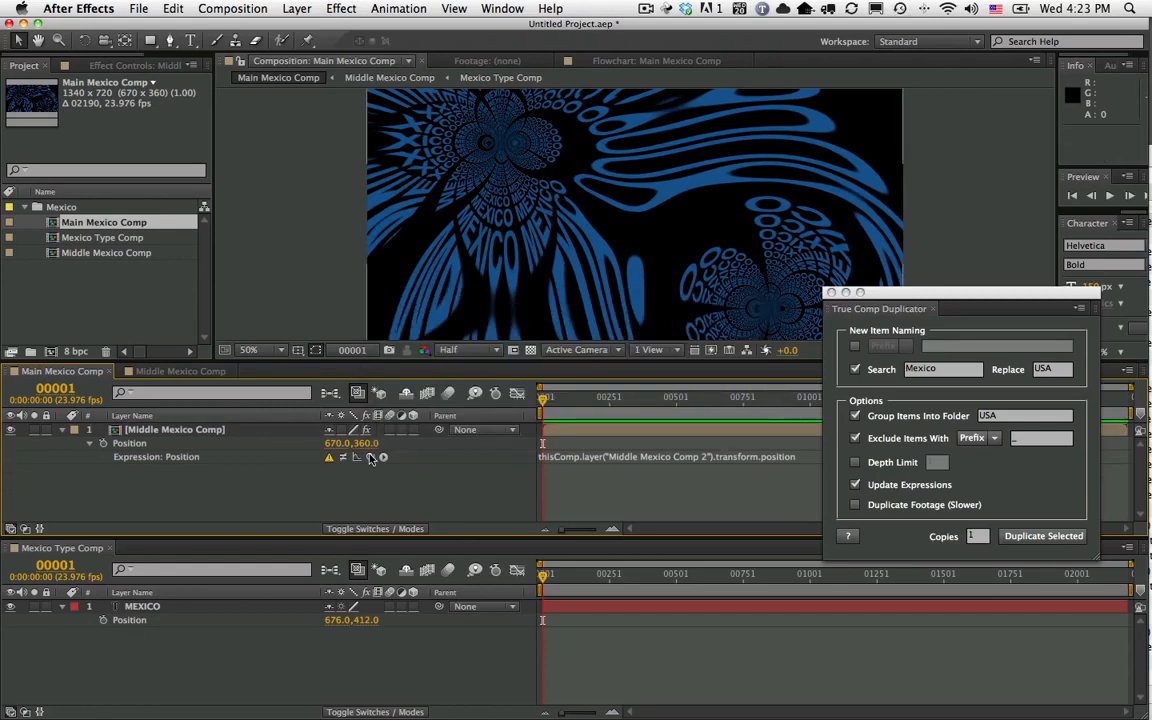
pyautogui.moveTo(370, 457); pyautogui.dragTo(135, 621)
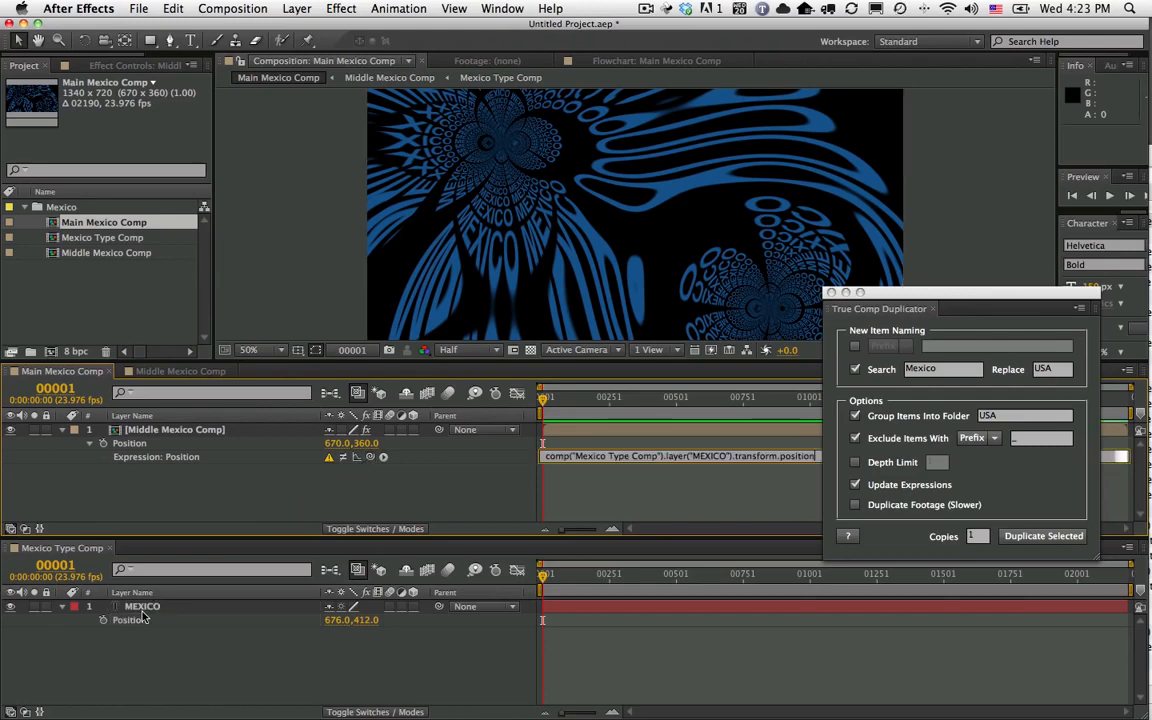
pyautogui.click(620, 500)
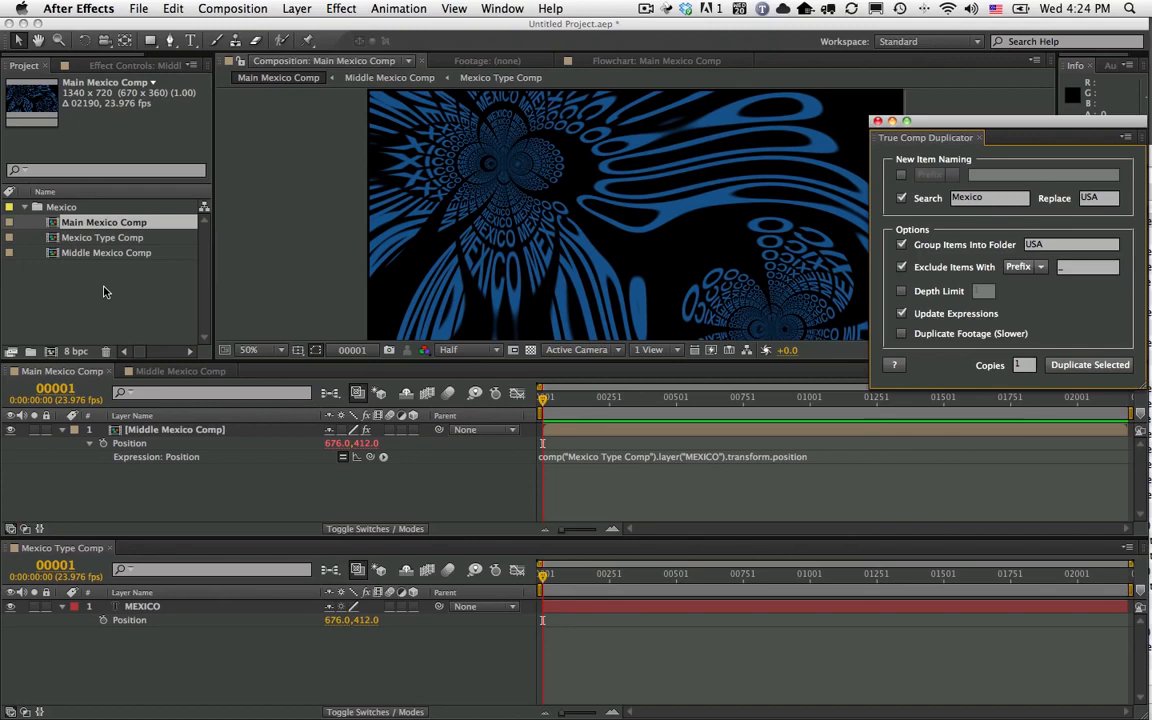
# Duplicate Main Mexico Comp and its nested comps with True Comp Duplicator, making 1 copy with expressions updated
pyautogui.click(1021, 366)
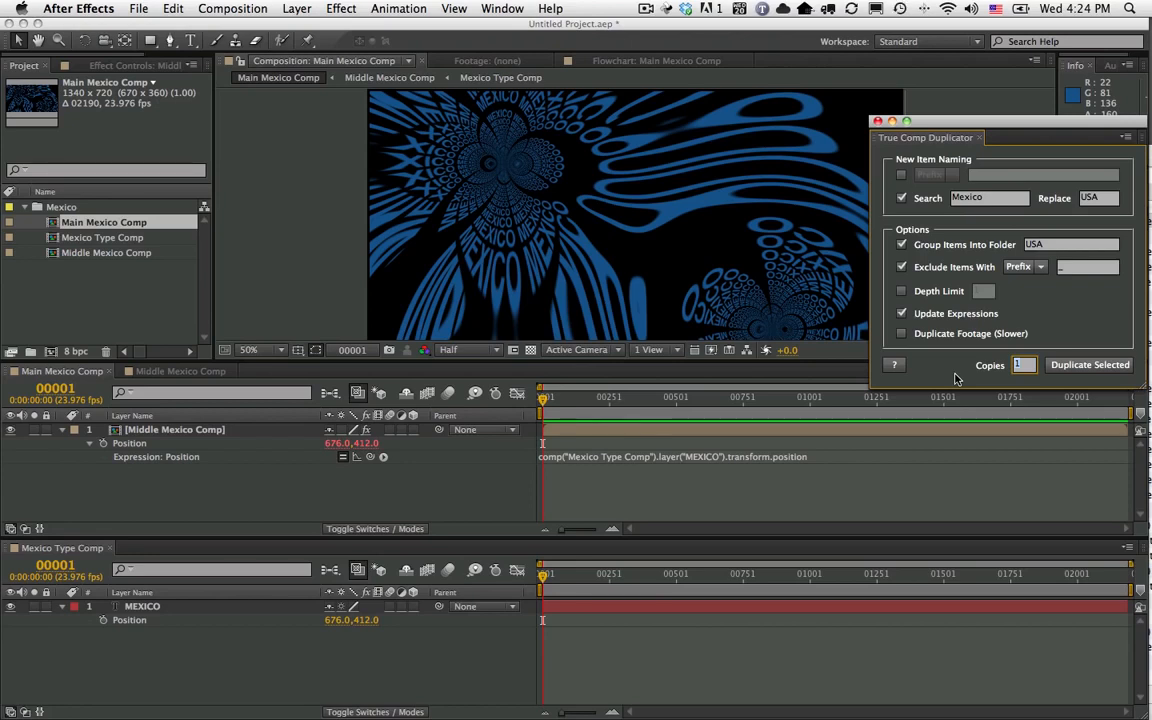
pyautogui.click(982, 373)
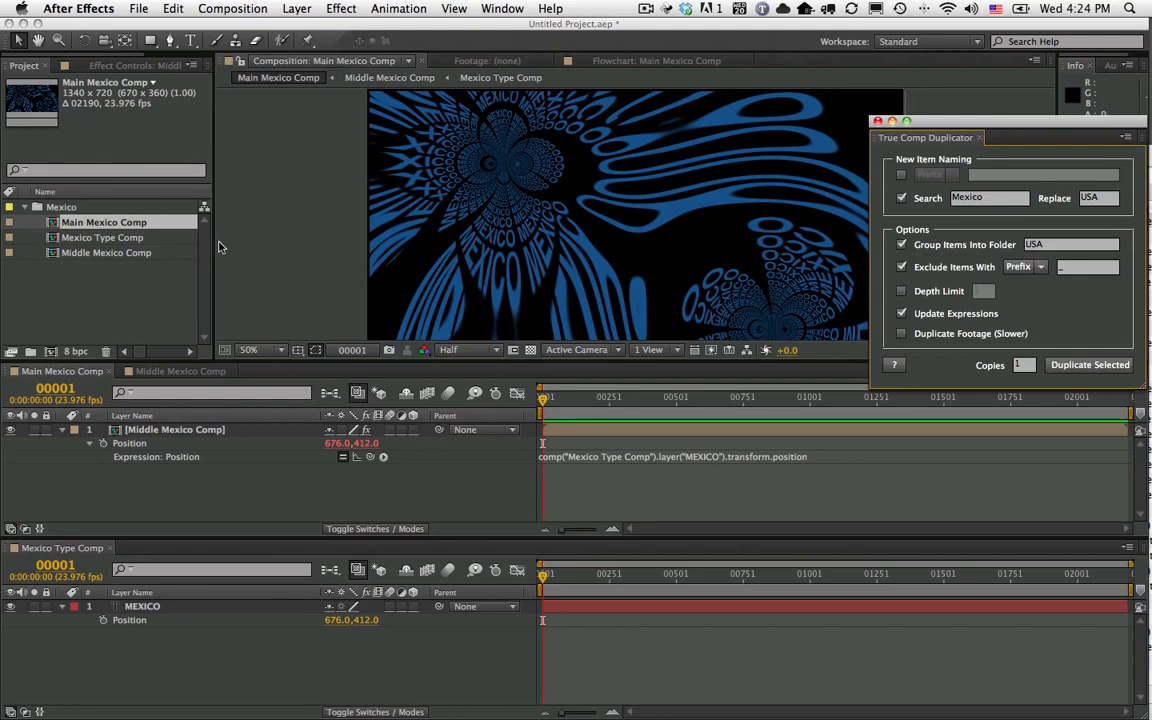
pyautogui.click(45, 218)
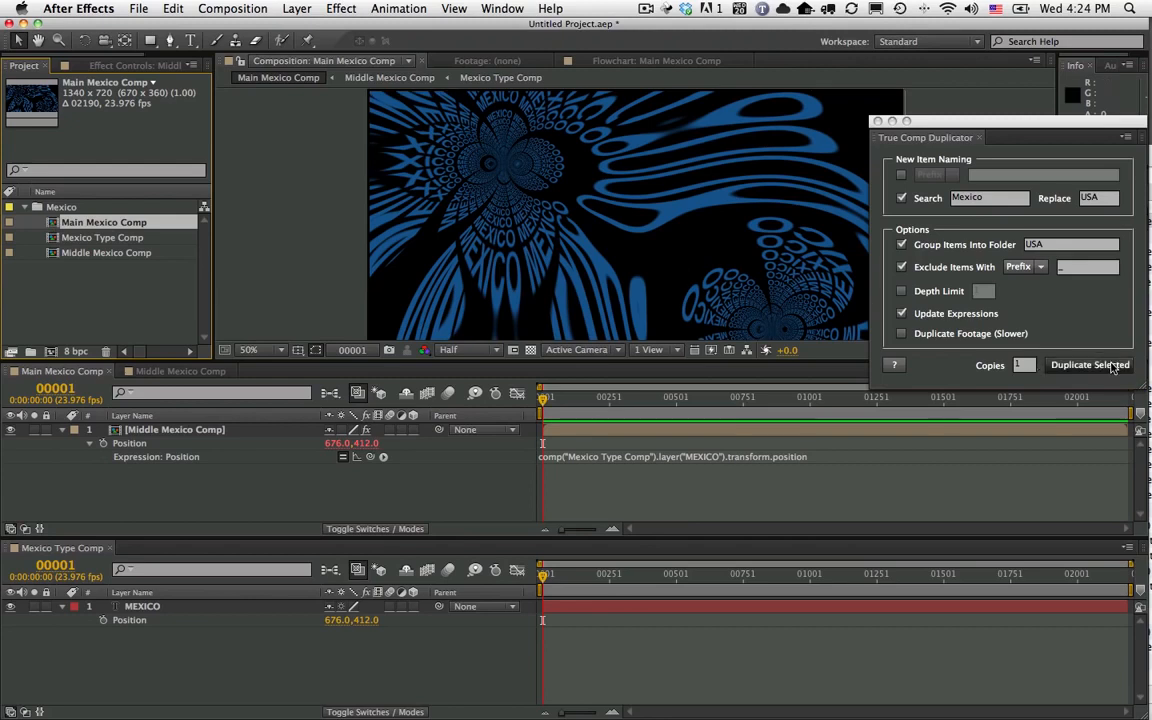
pyautogui.click(1101, 366)
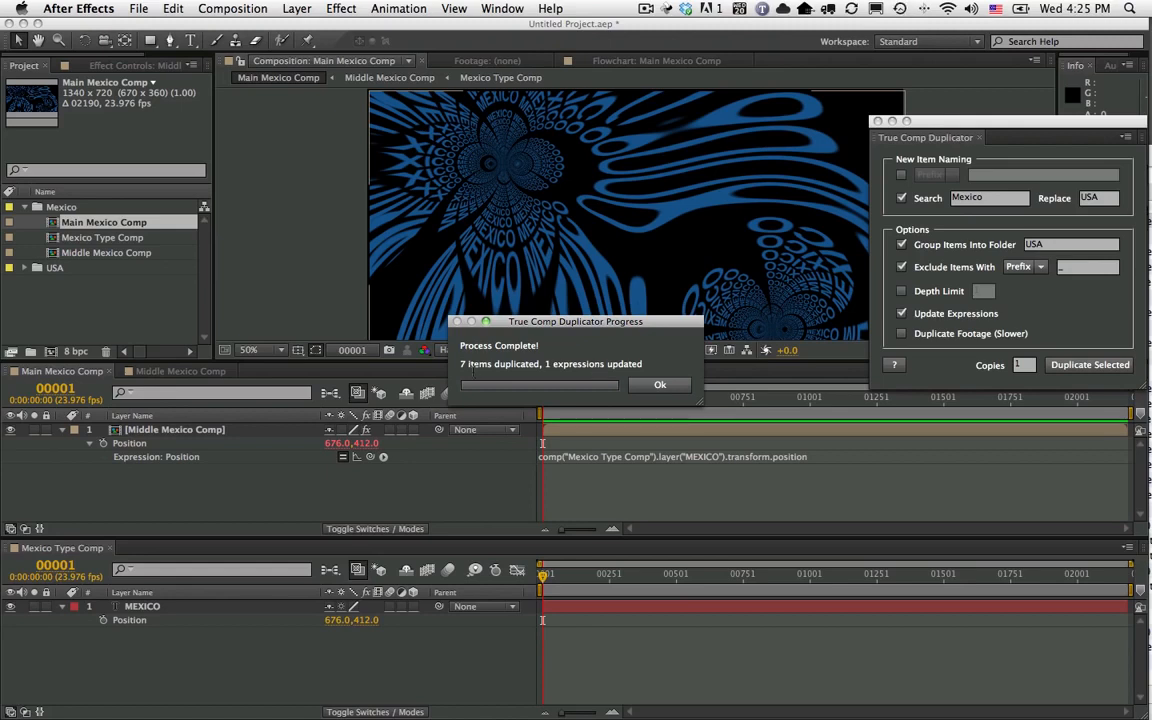
pyautogui.click(660, 384)
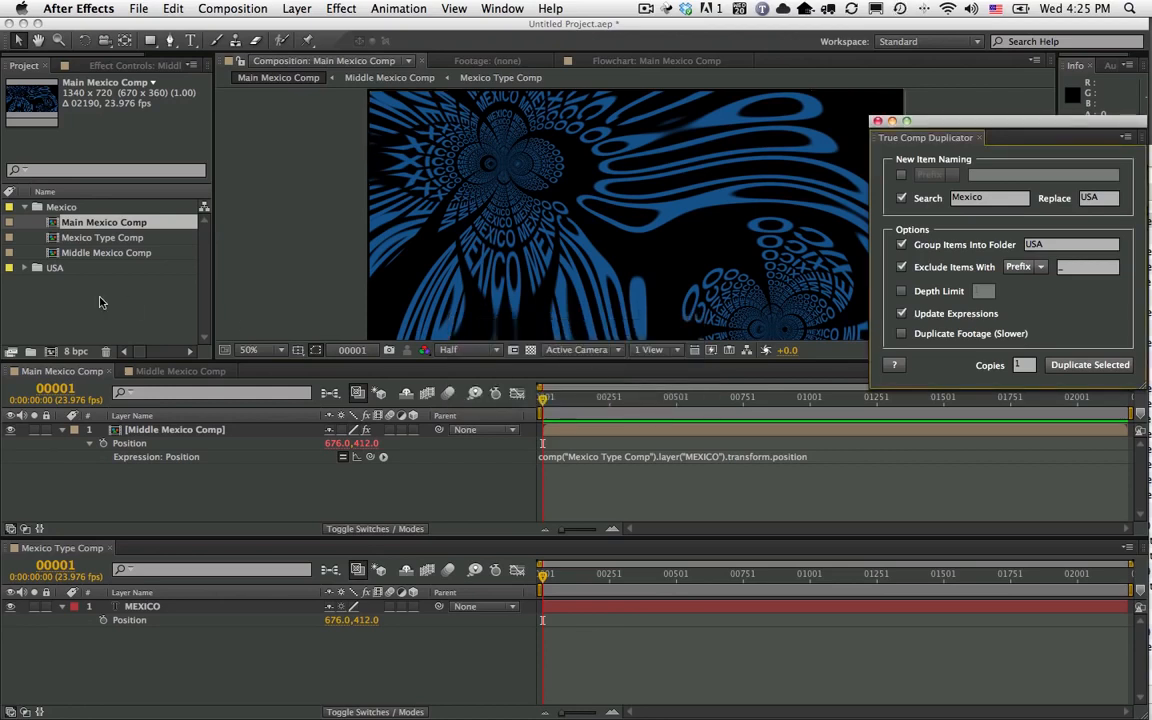
# Expand the USA folder and open Main USA Comp to examine its layer's Position expression
pyautogui.click(26, 270)
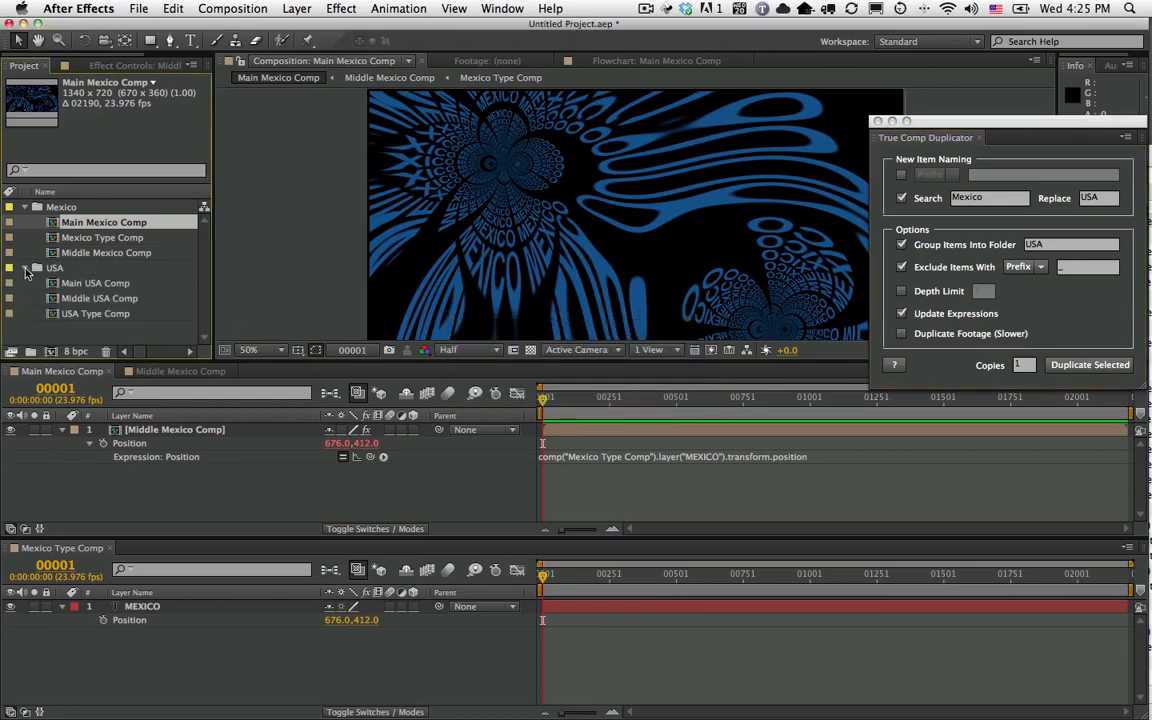
pyautogui.click(92, 283)
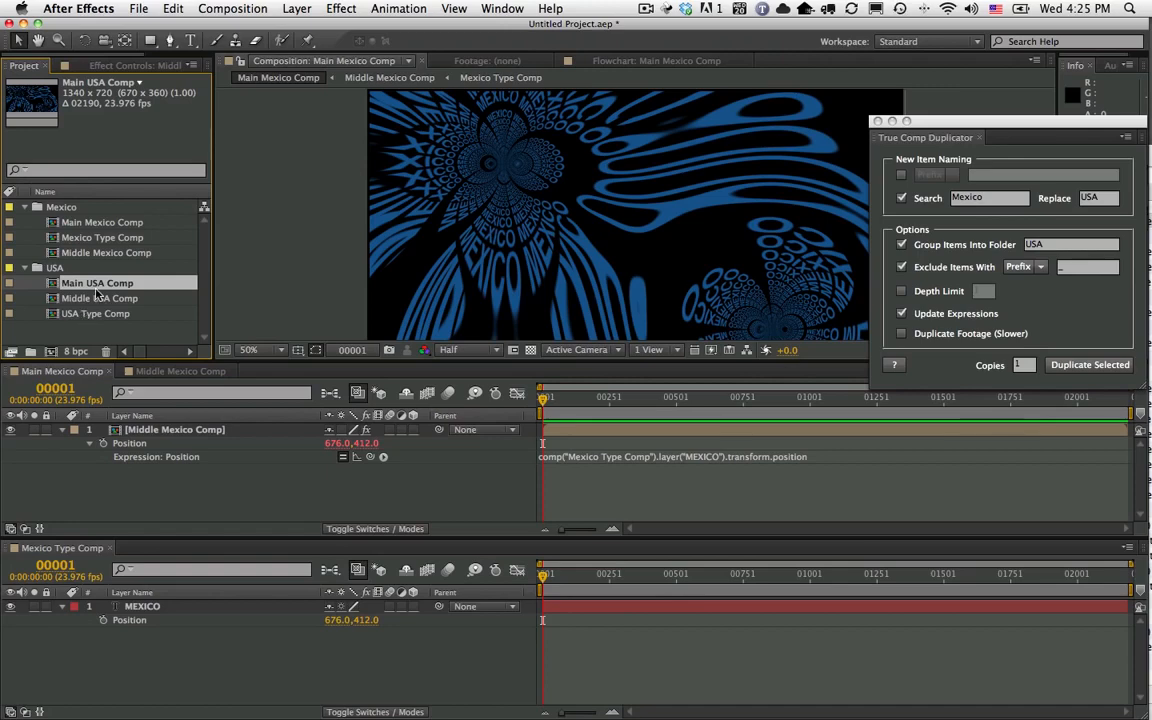
pyautogui.doubleClick(99, 285)
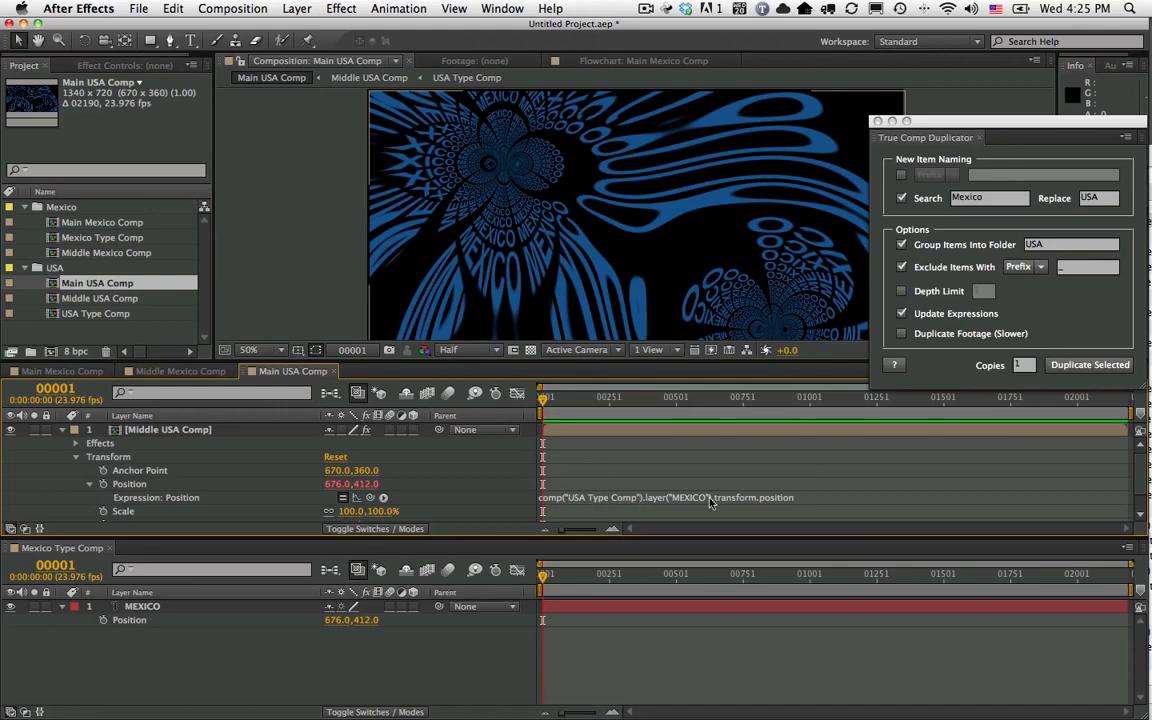
# Go through Middle USA Comp into the nested USA Type Comp and change its text to USA
pyautogui.click(156, 430)
pyautogui.doubleClick(156, 430)
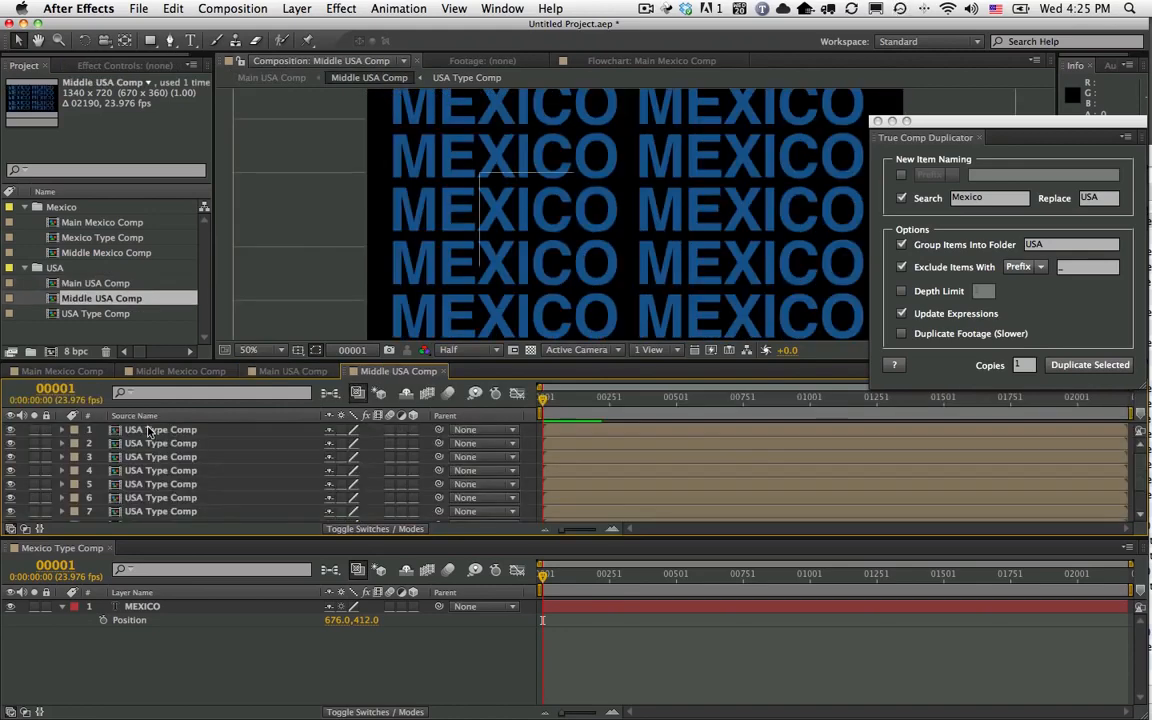
pyautogui.doubleClick(143, 430)
pyautogui.doubleClick(143, 430)
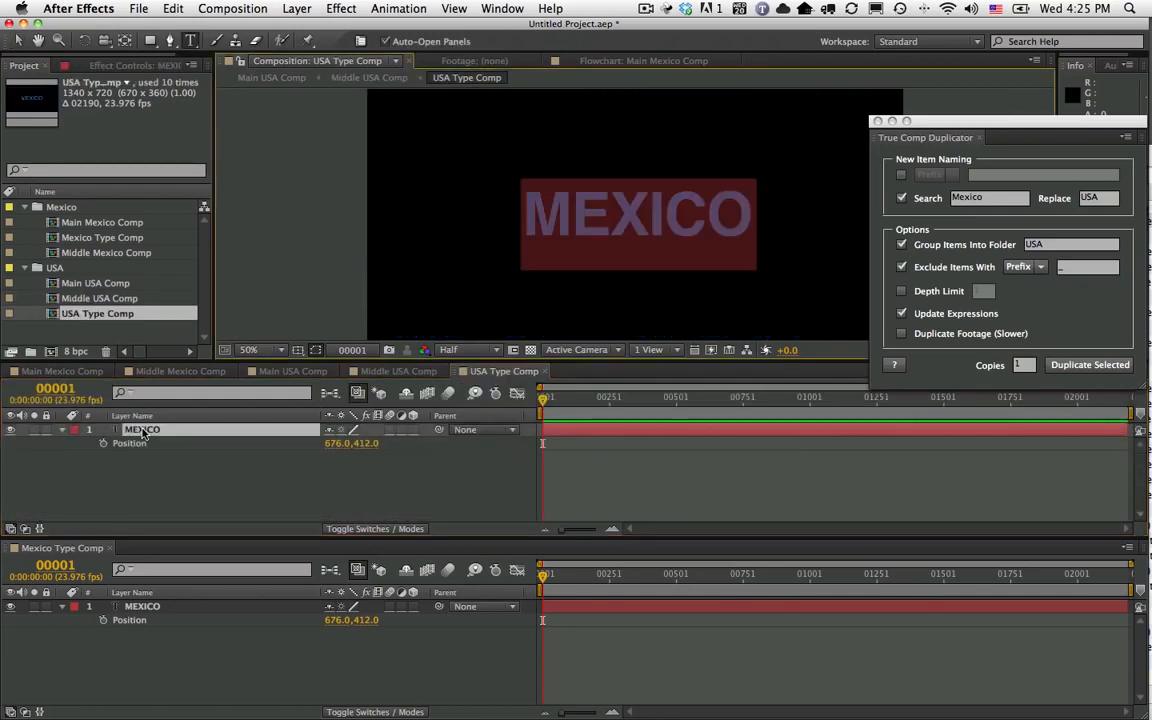
pyautogui.write('USA')
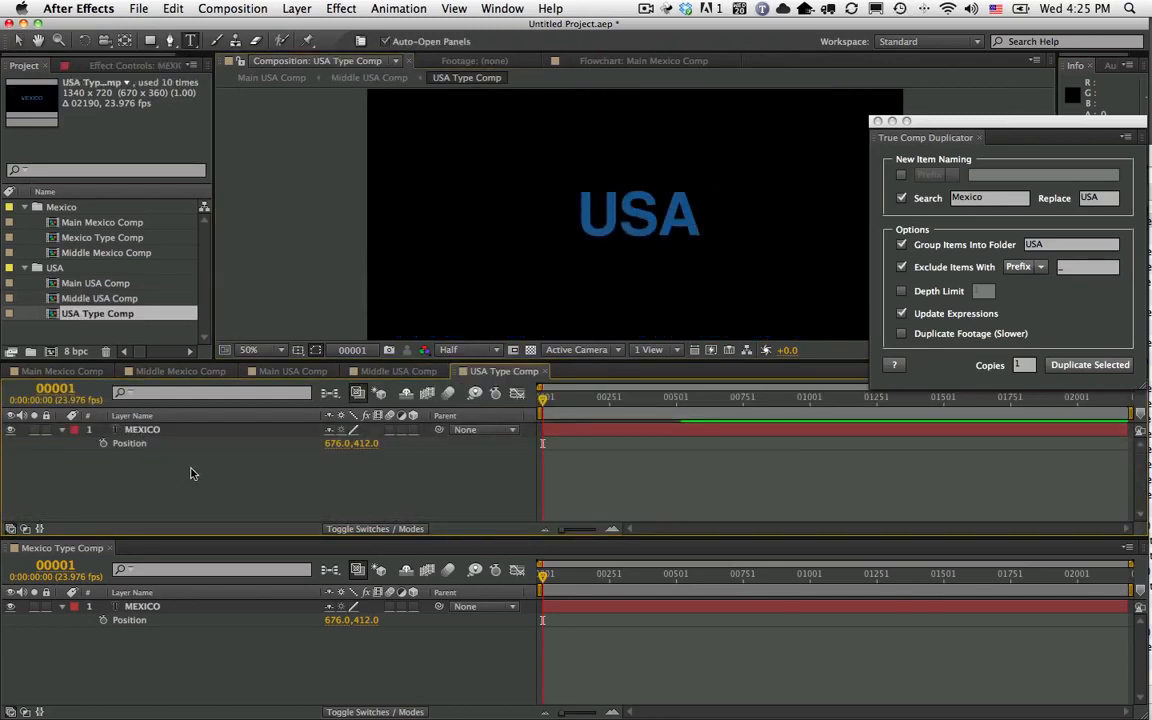
# Rename the text layer in USA Type Comp to USA and check the Position expression in Main USA Comp
pyautogui.click(143, 430)
pyautogui.click(135, 430)
pyautogui.press('Return')
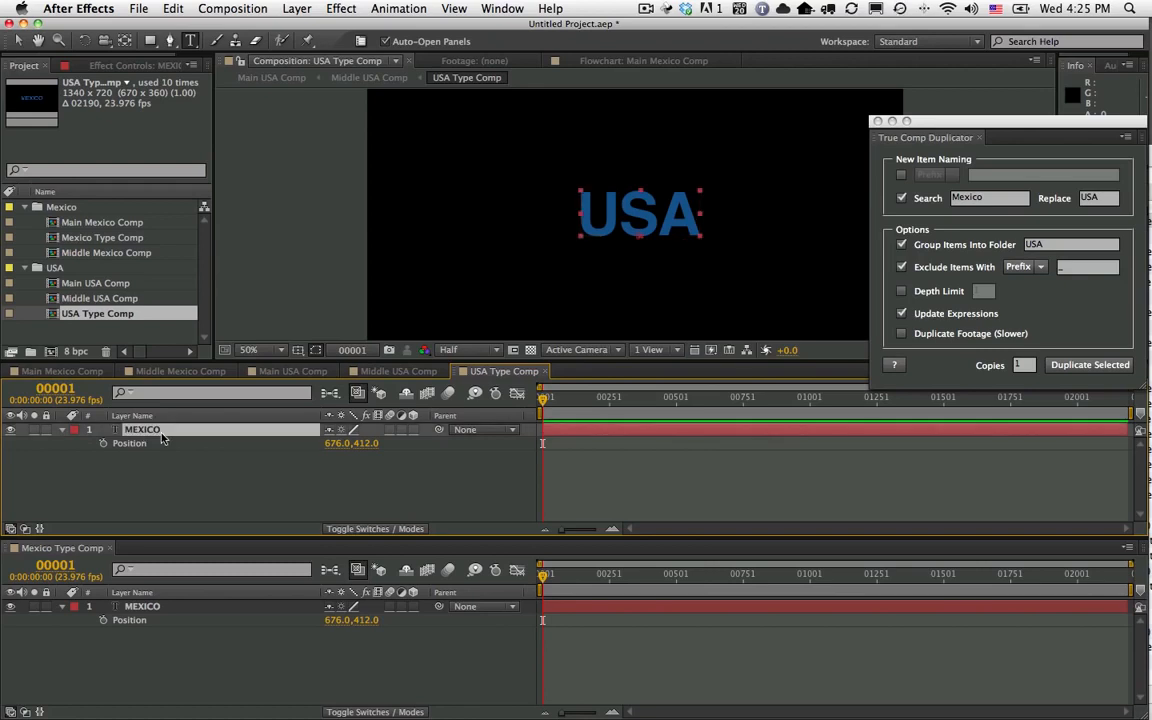
pyautogui.write('USA')
pyautogui.press('Return')
pyautogui.click(289, 372)
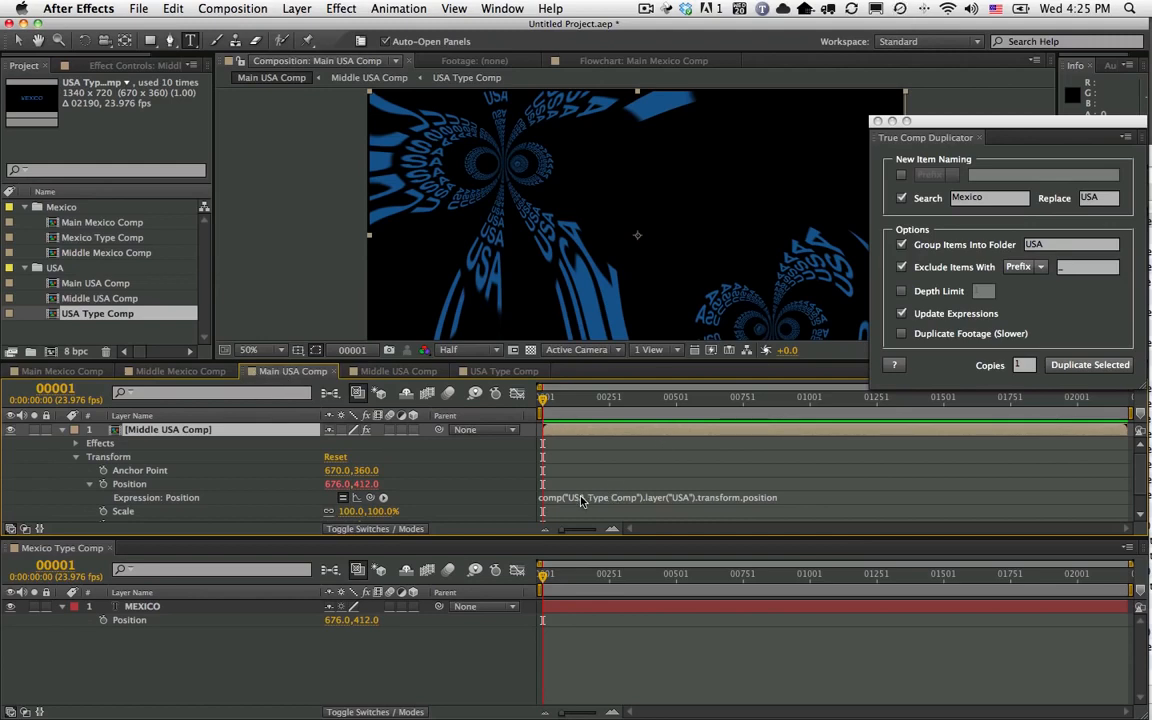